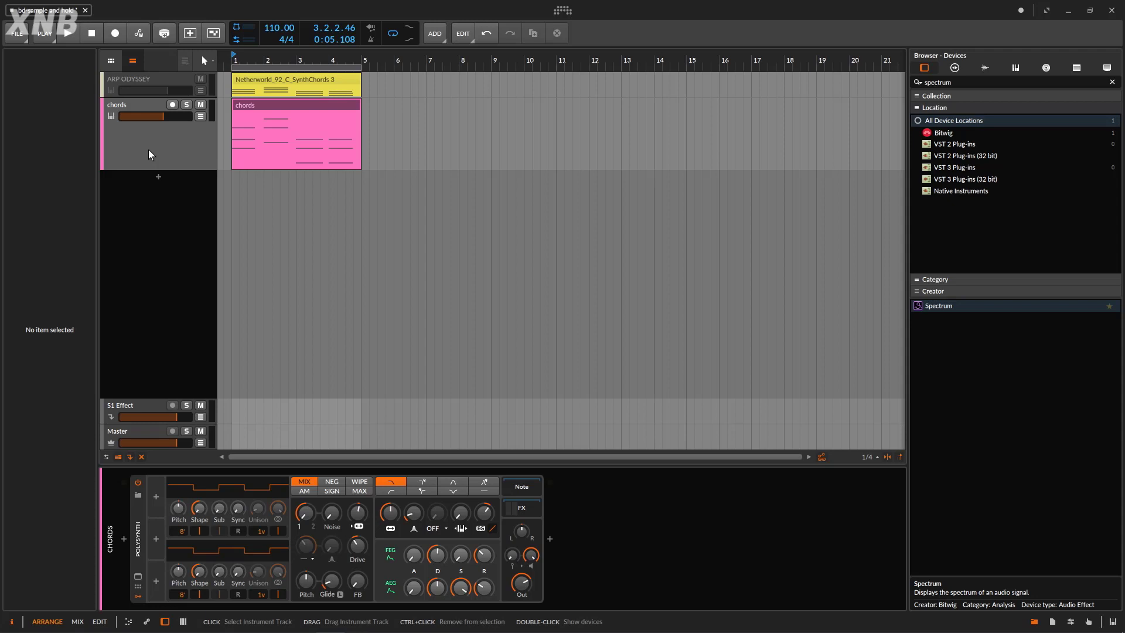
Activate the ARP ODYSSEY track and open its plug-in window.
{"action": "right_click", "coordinate": [172, 76]}
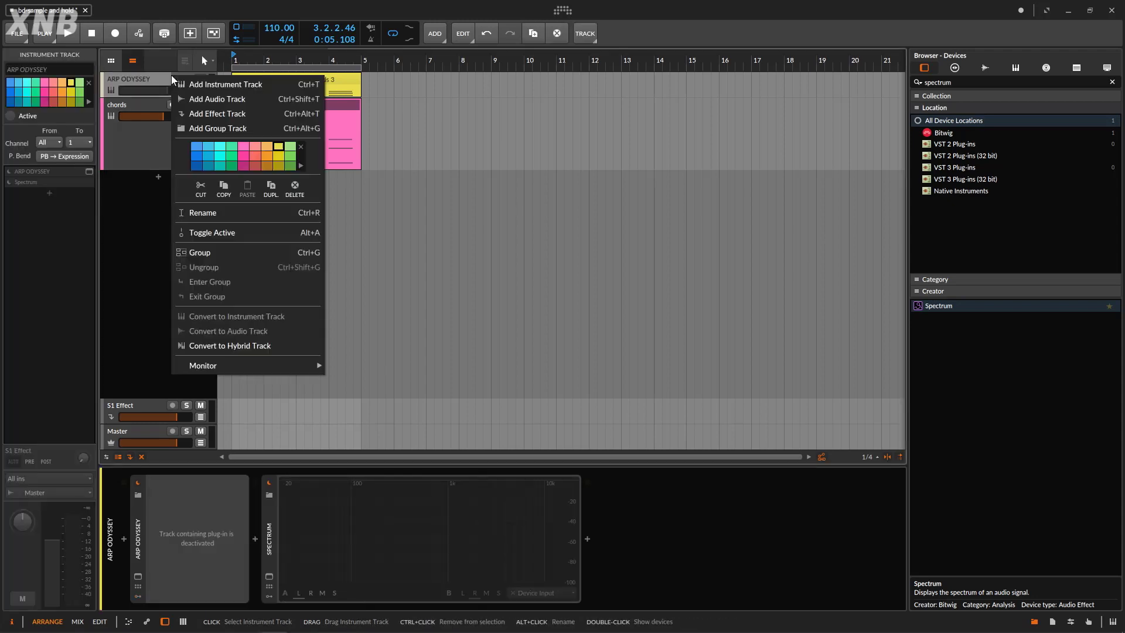
{"action": "left_click", "coordinate": [252, 233]}
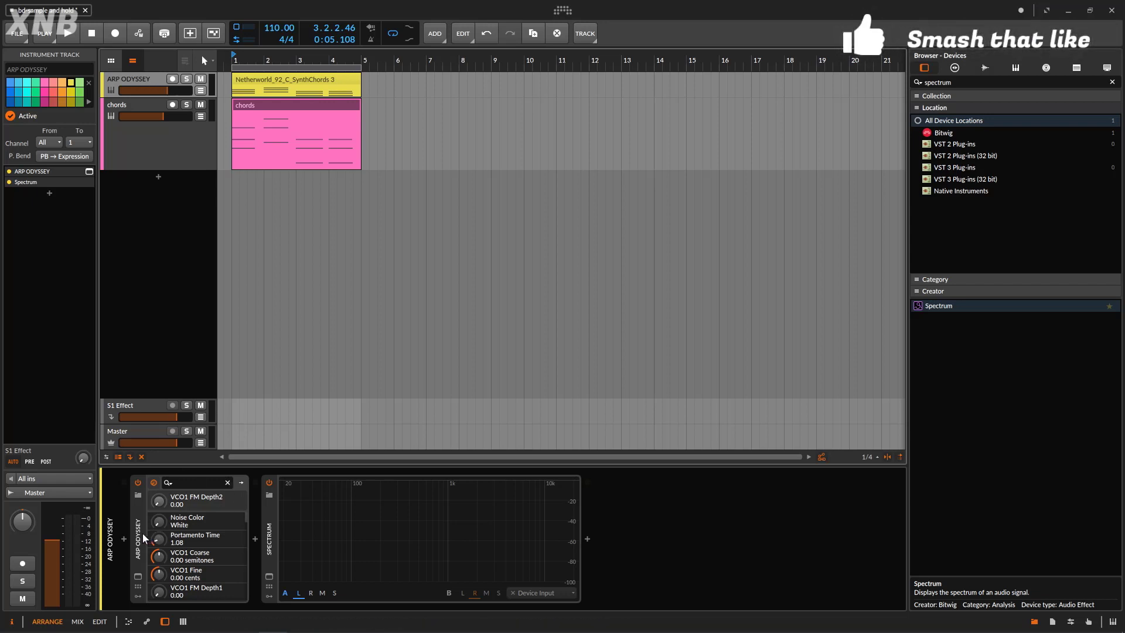
{"action": "left_click", "coordinate": [139, 579]}
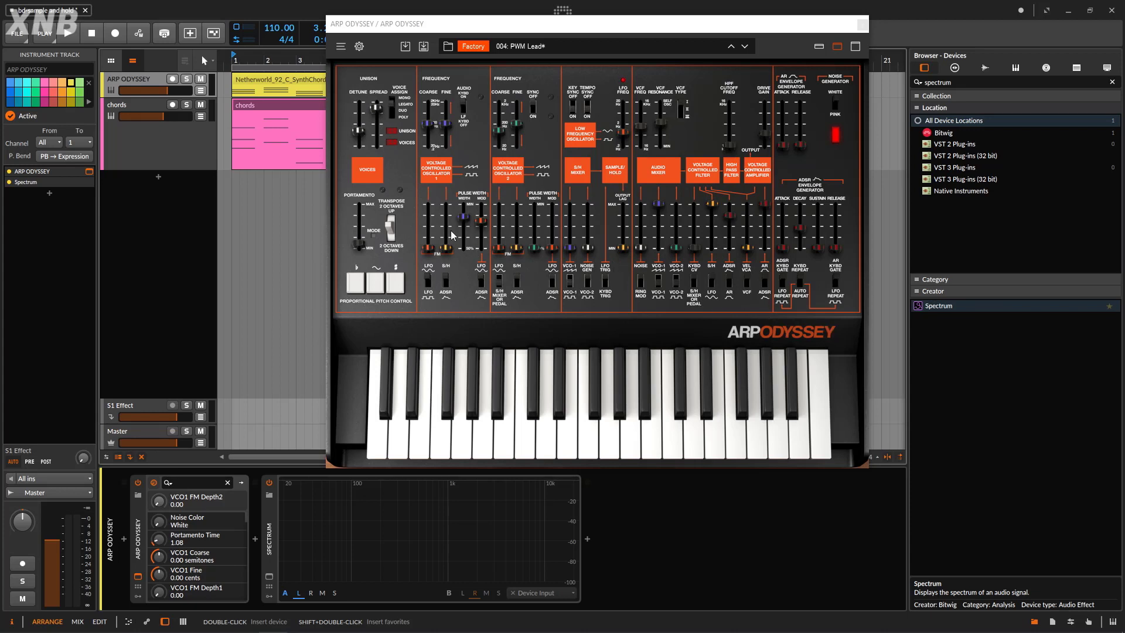
Play the ARP ODYSSEY track soloed, lower its volume slightly and increase its track height.
{"action": "left_click", "coordinate": [186, 80]}
{"action": "key", "text": "space"}
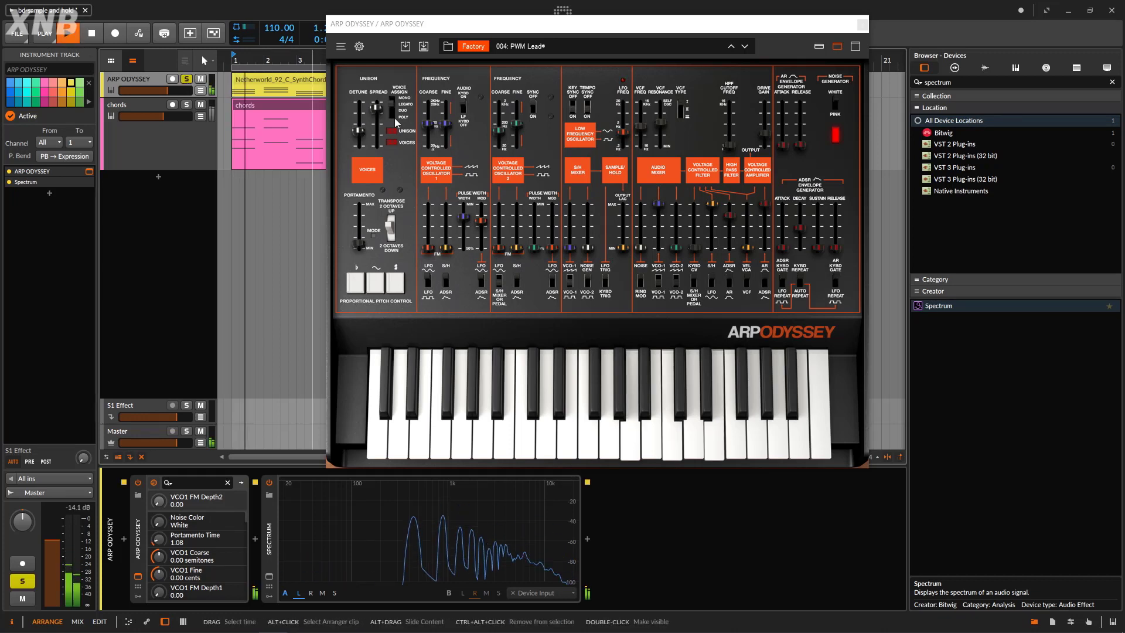
{"action": "left_click_drag", "start_coordinate": [167, 91], "coordinate": [162, 90]}
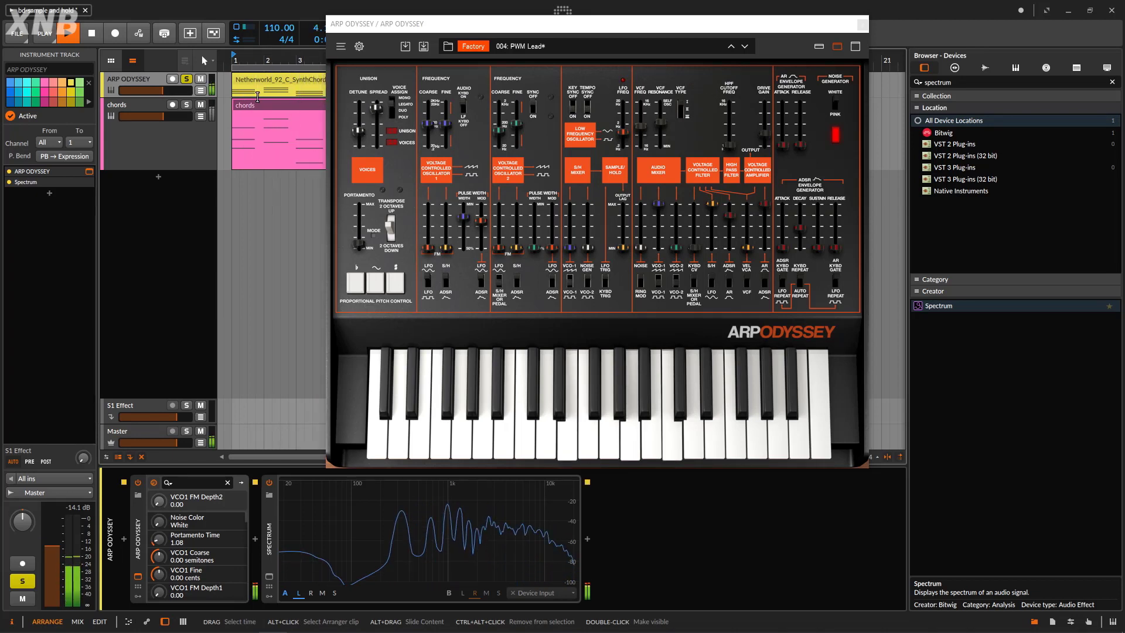
{"action": "left_click_drag", "start_coordinate": [180, 98], "coordinate": [182, 144]}
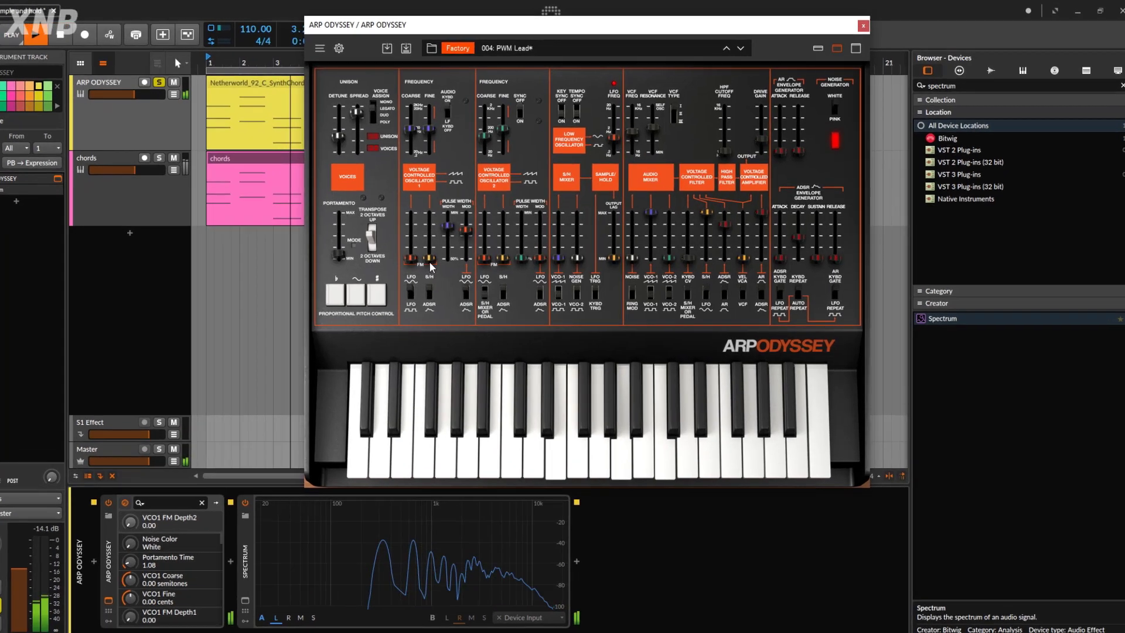
Try raising VCO 1's S/H frequency modulation to maximum and undo it.
{"action": "left_click_drag", "start_coordinate": [445, 248], "coordinate": [450, 191]}
{"action": "left_click_drag", "start_coordinate": [345, 241], "coordinate": [352, 181]}
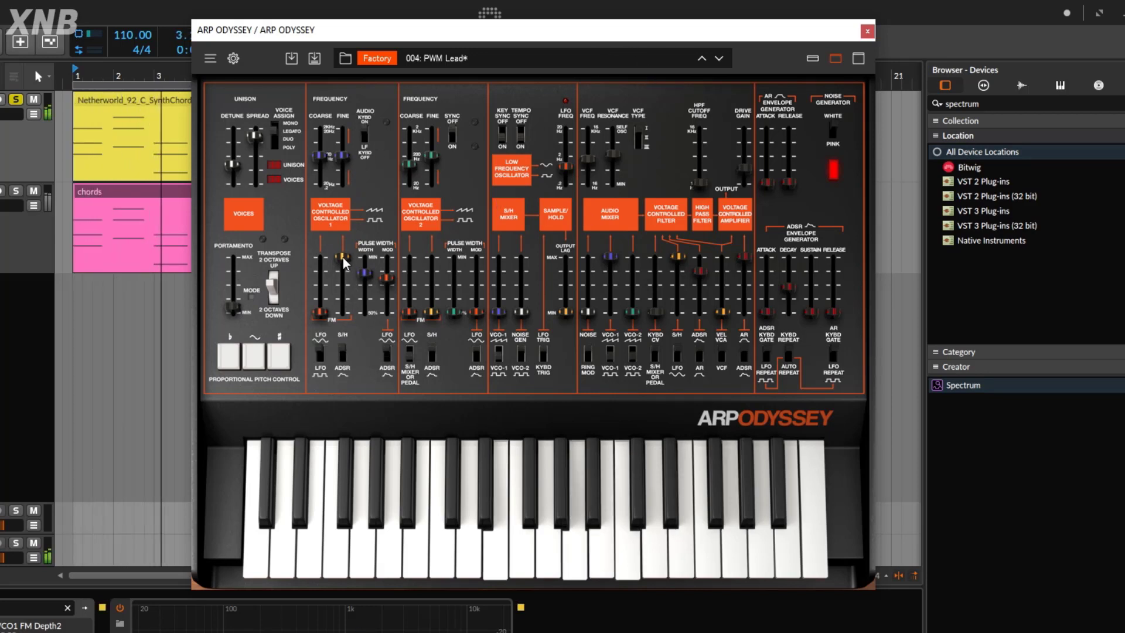
{"action": "key", "text": "ctrl+z"}
{"action": "key", "text": "ctrl+z"}
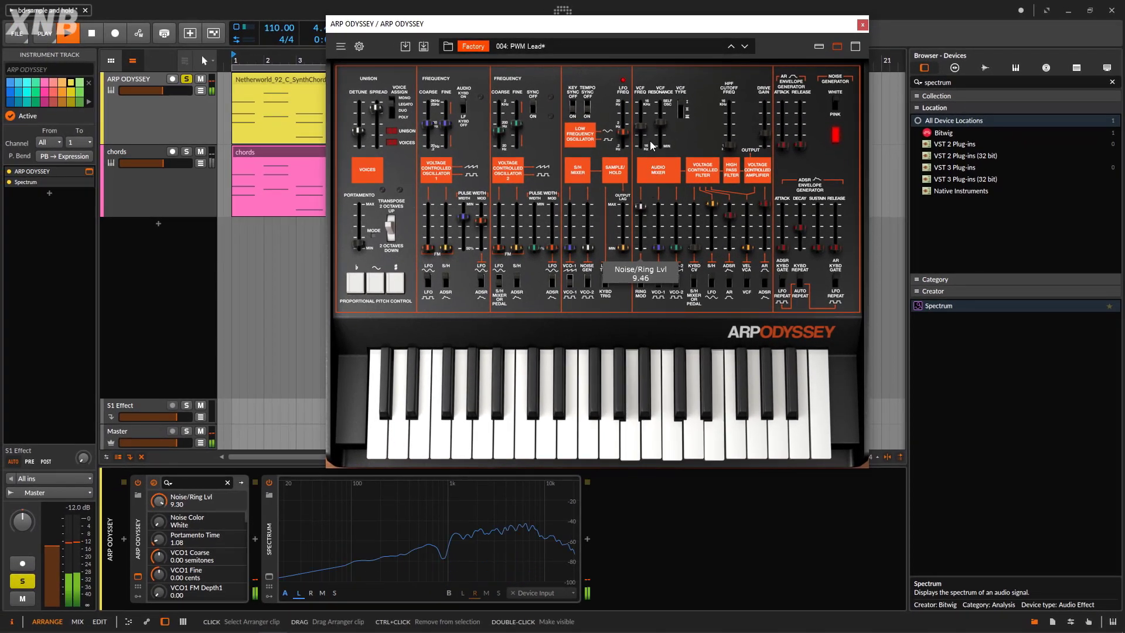
Bring the audio mixer's noise level down to minimum and raise its VCO-1 level to maximum.
{"action": "key", "text": "ctrl+z"}
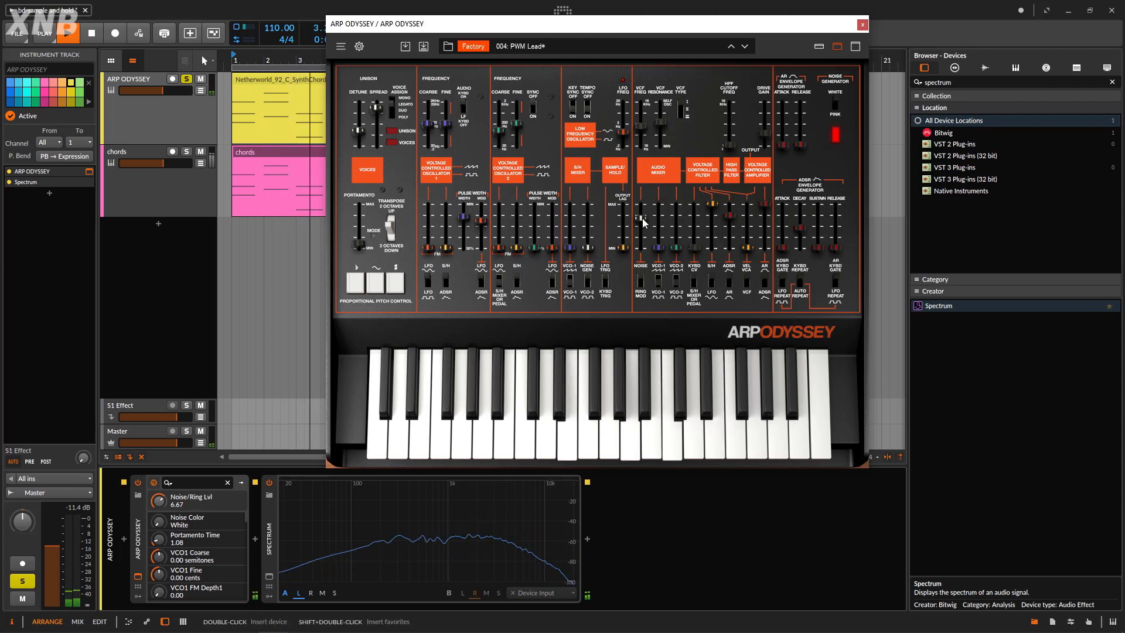
{"action": "left_click_drag", "start_coordinate": [643, 222], "coordinate": [643, 226]}
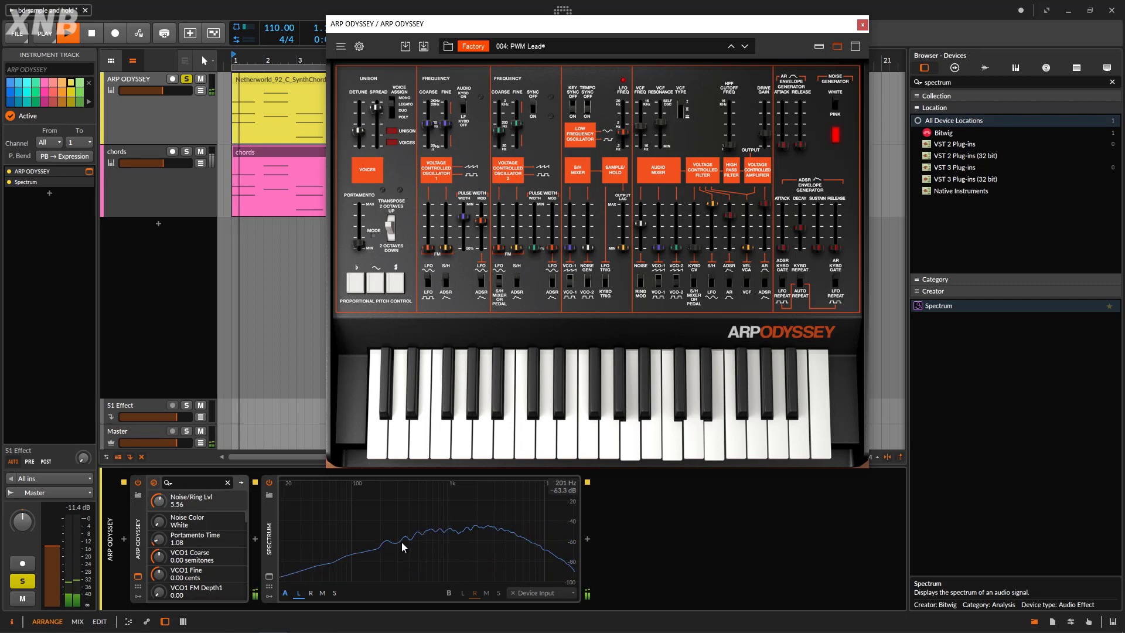
{"action": "left_click_drag", "start_coordinate": [642, 226], "coordinate": [644, 333]}
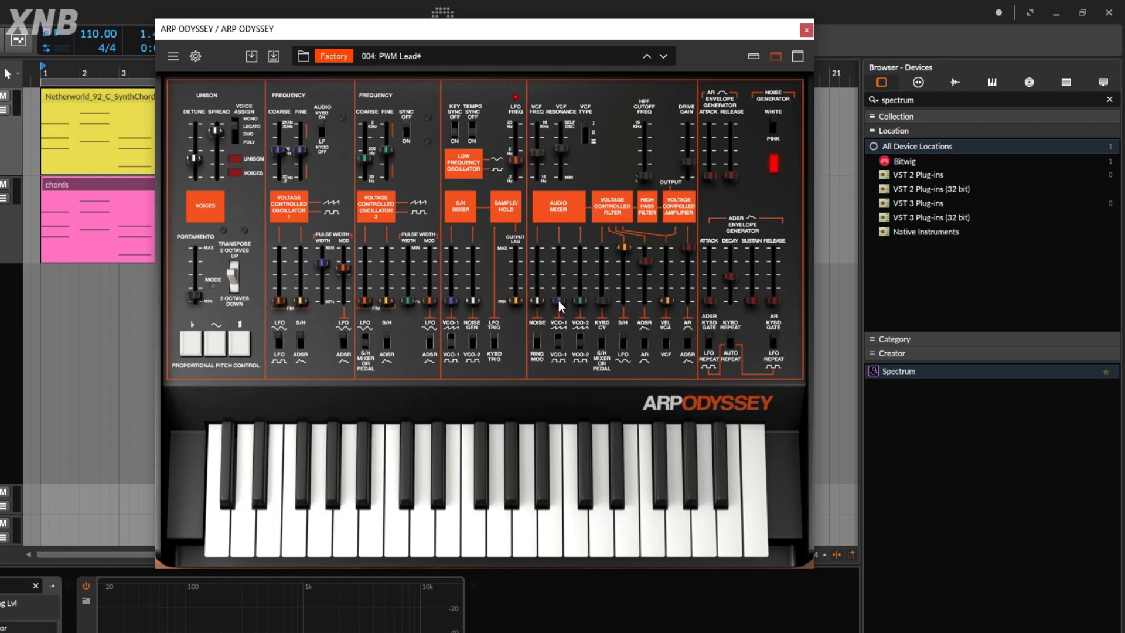
{"action": "left_click_drag", "start_coordinate": [560, 302], "coordinate": [560, 246]}
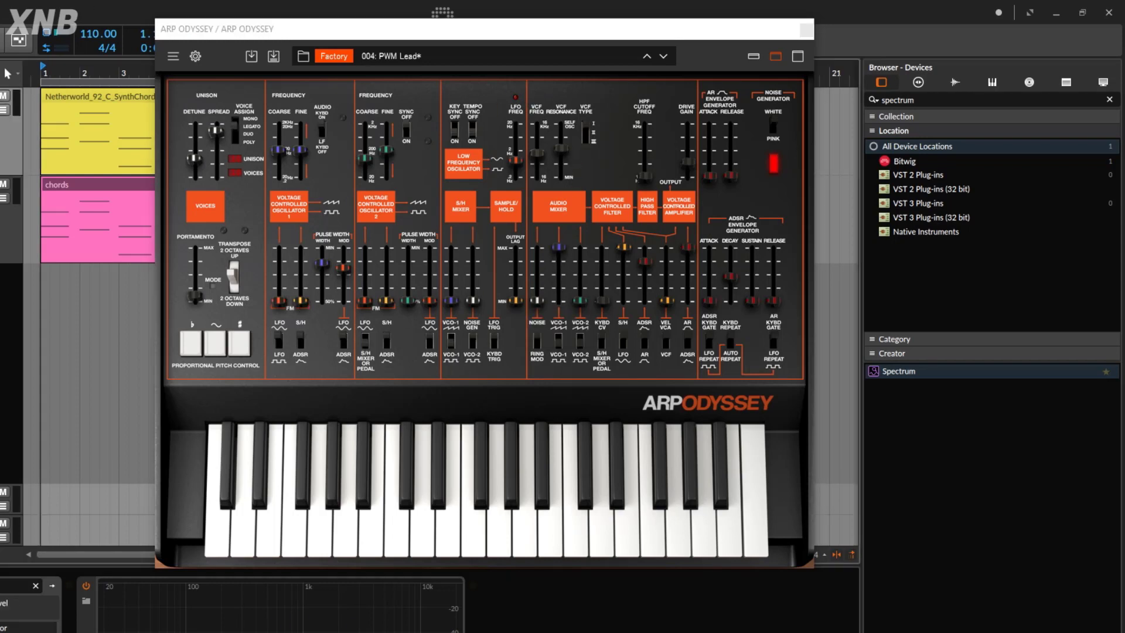
Raise VCO 1's S/H modulation and the S/H mixer's noise generator to maximum, and increase the LFO frequency slightly.
{"action": "left_click_drag", "start_coordinate": [300, 301], "coordinate": [303, 246]}
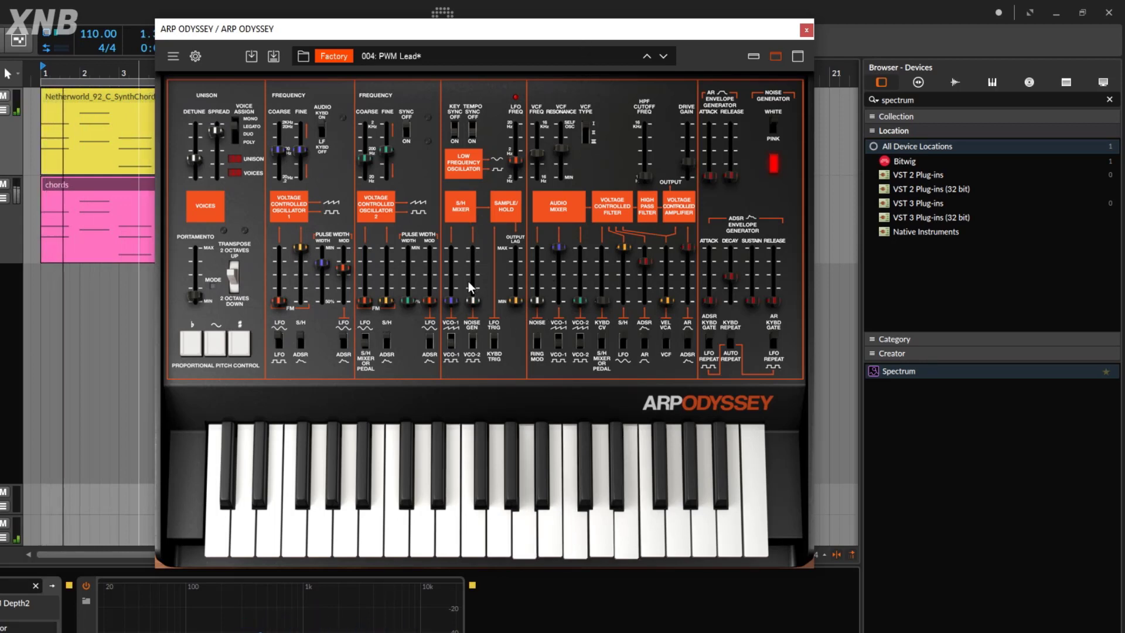
{"action": "left_click_drag", "start_coordinate": [468, 282], "coordinate": [492, 163]}
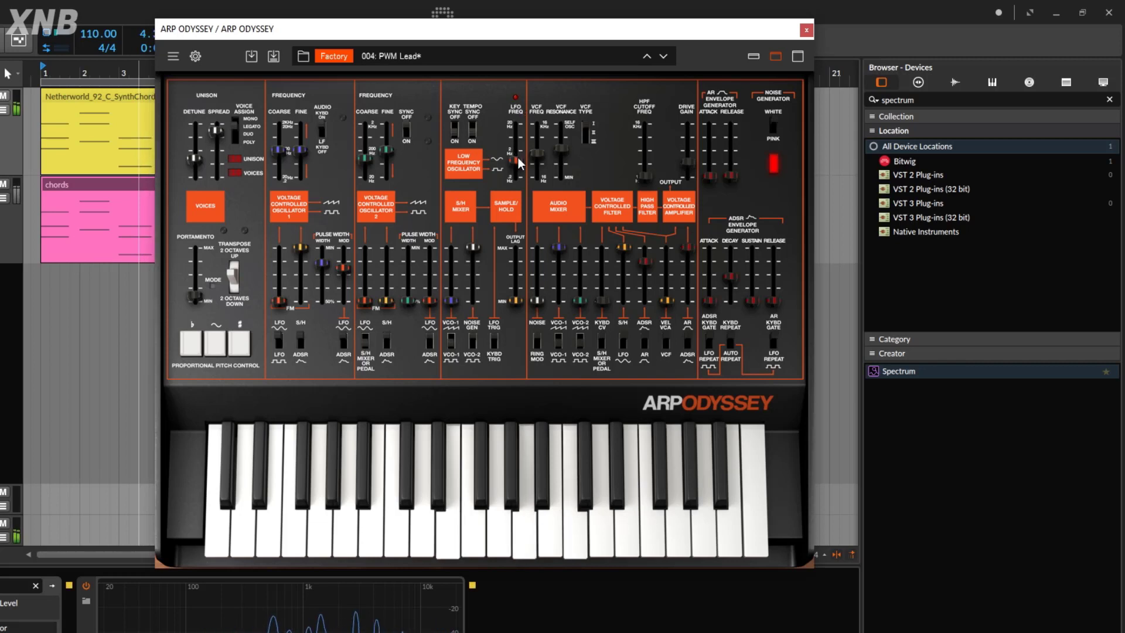
{"action": "left_click_drag", "start_coordinate": [518, 162], "coordinate": [537, 126]}
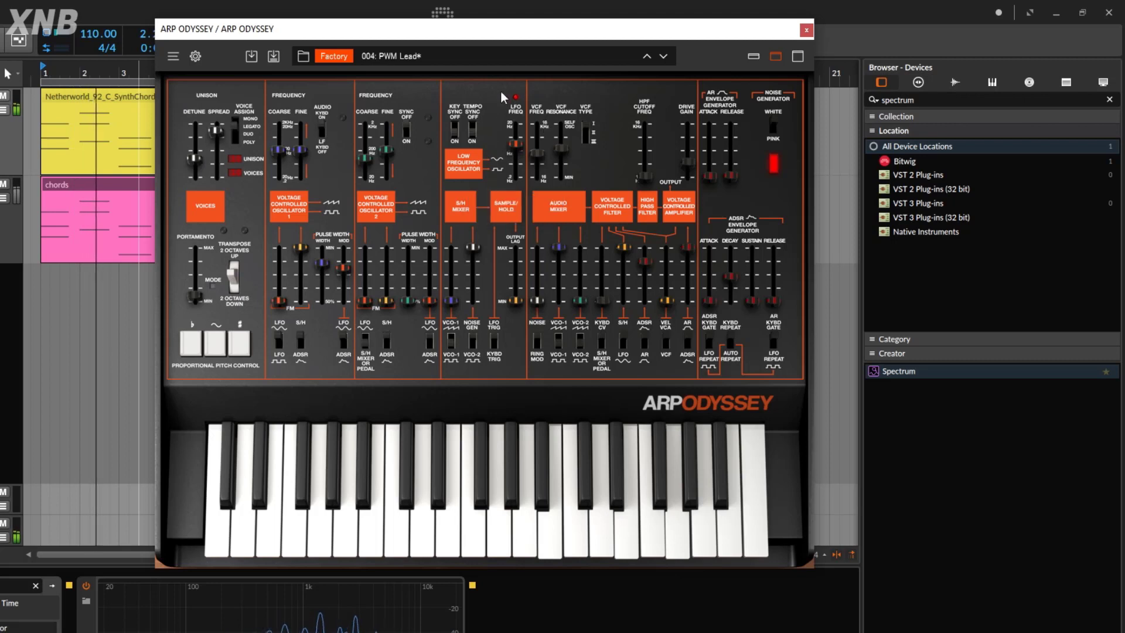
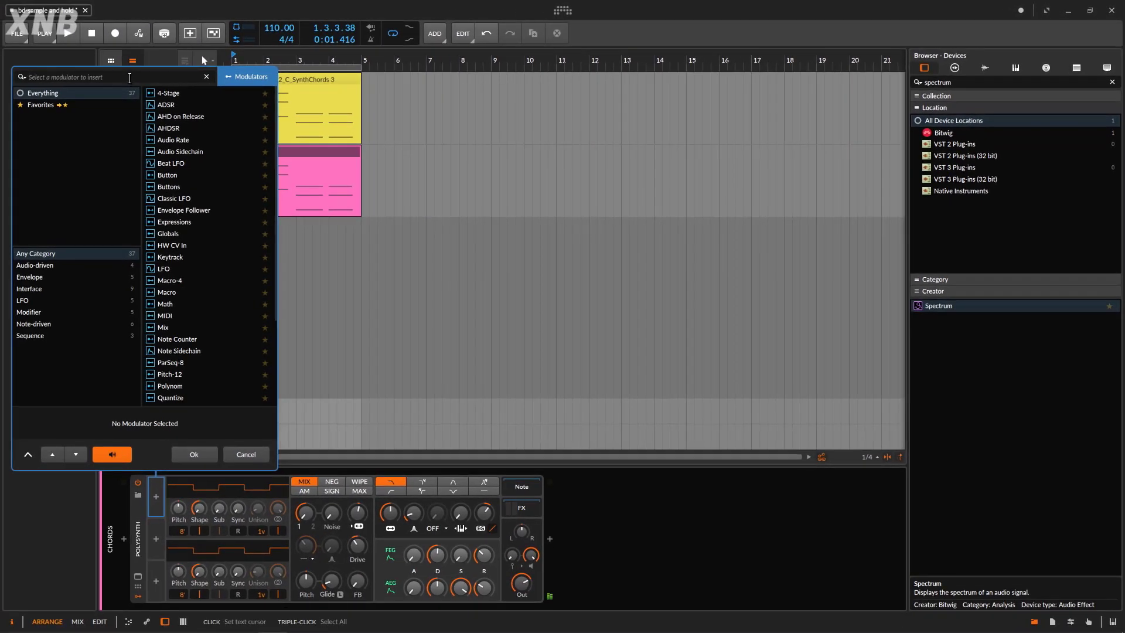
Insert a Sample and Hold modulator in the first modulator slot of the chords track's Polysynth.
{"action": "type", "text": "sa"}
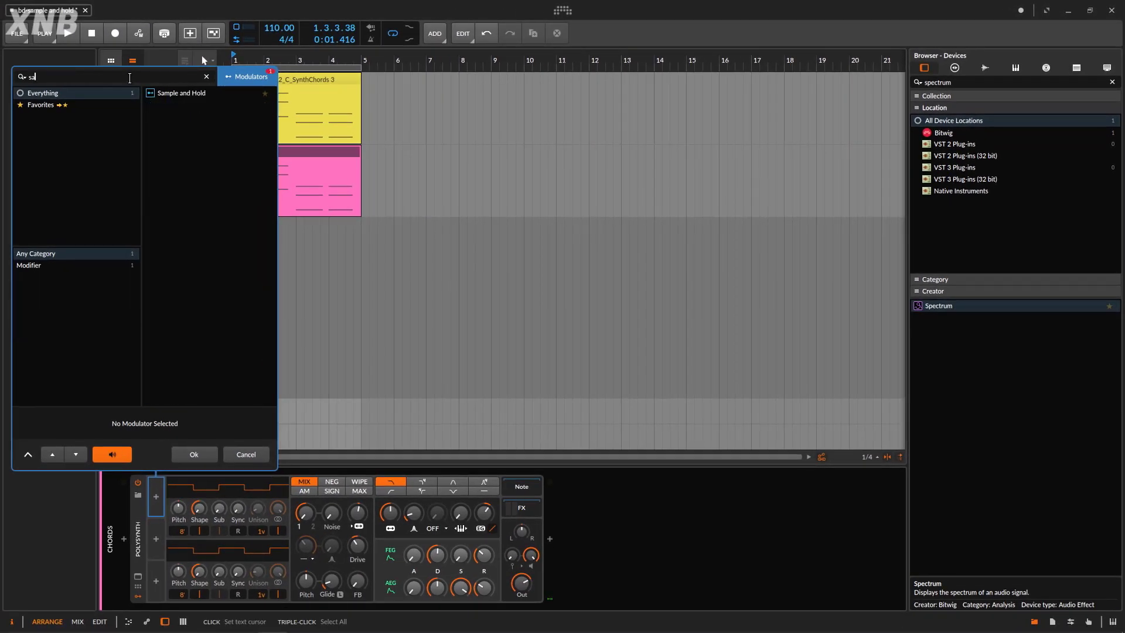
{"action": "left_click", "coordinate": [194, 96]}
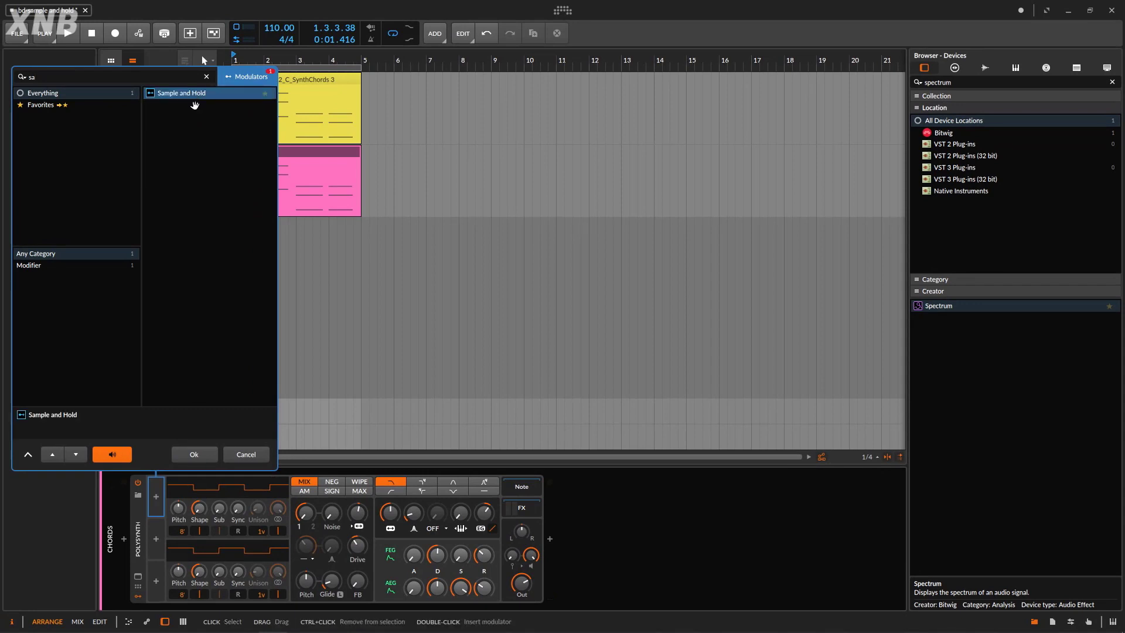
{"action": "left_click", "coordinate": [201, 453]}
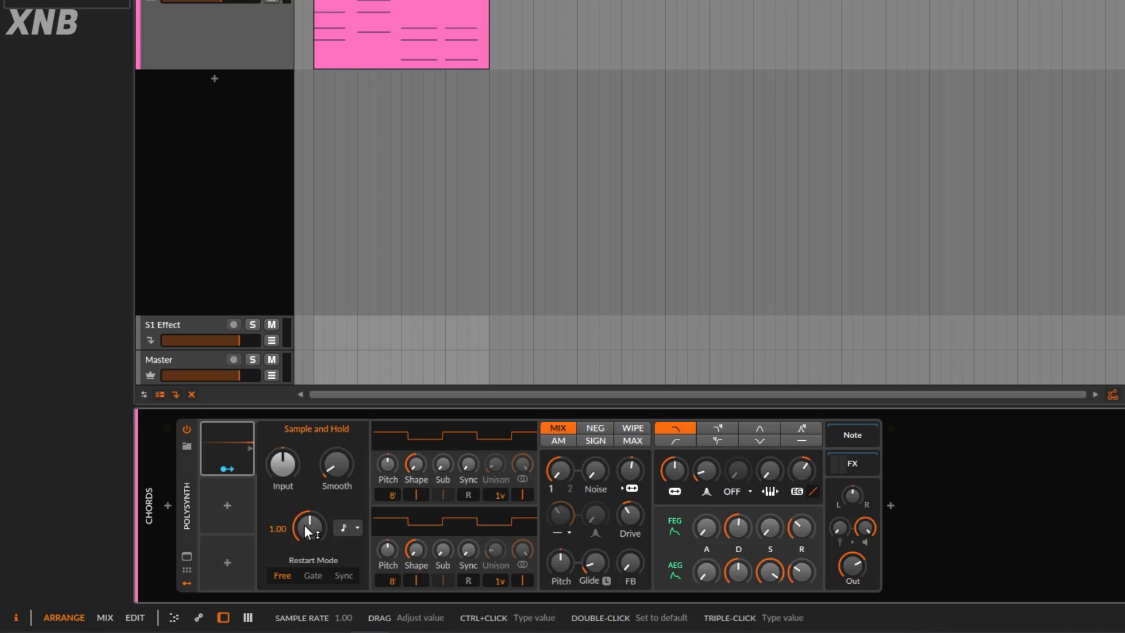
During playback, map Sample and Hold to the Polysynth filter frequency by +28.50 and test its Input, returning it to 0.00.
{"action": "key", "text": "space"}
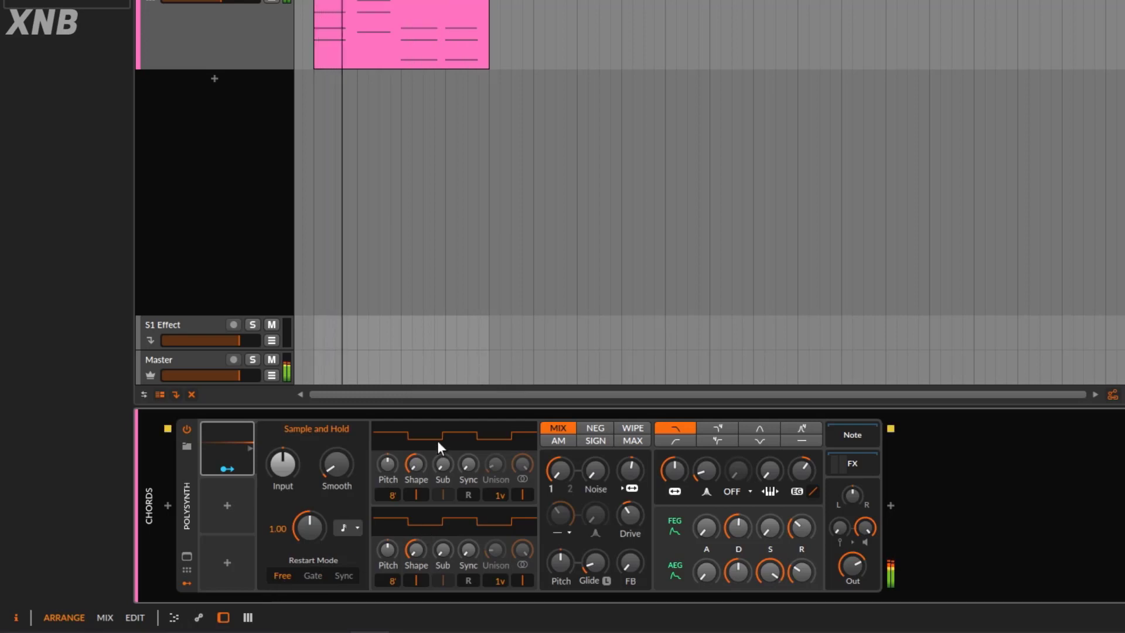
{"action": "mouse_move", "coordinate": [673, 480]}
{"action": "left_mouse_down"}
{"action": "mouse_move", "coordinate": [672, 495]}
{"action": "mouse_move", "coordinate": [681, 469]}
{"action": "left_mouse_up"}
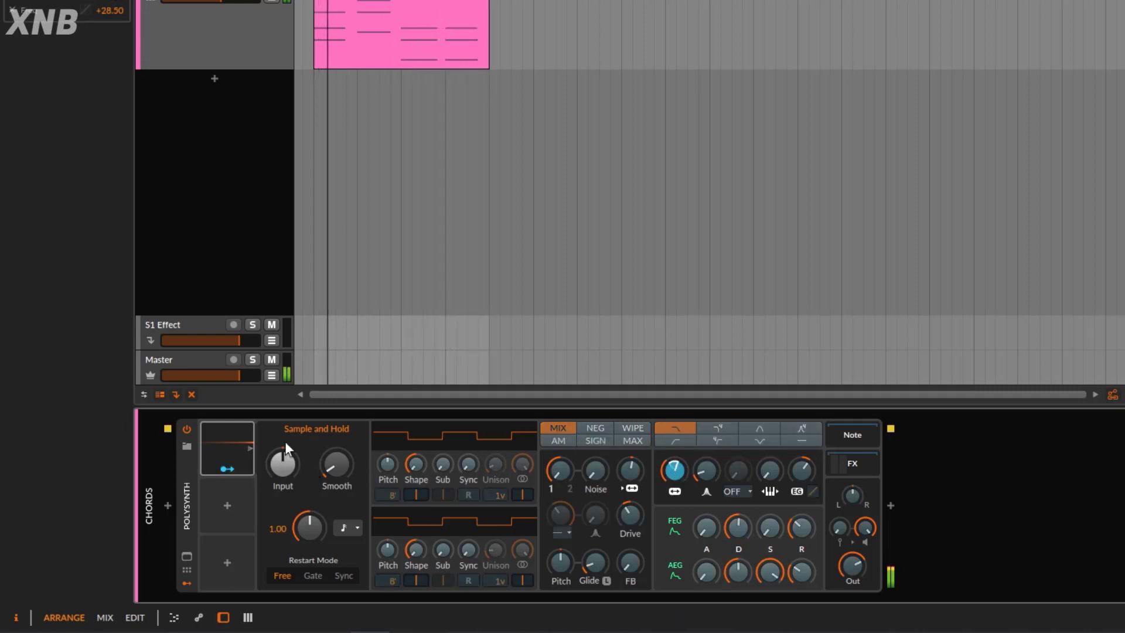
{"action": "left_click", "coordinate": [225, 469]}
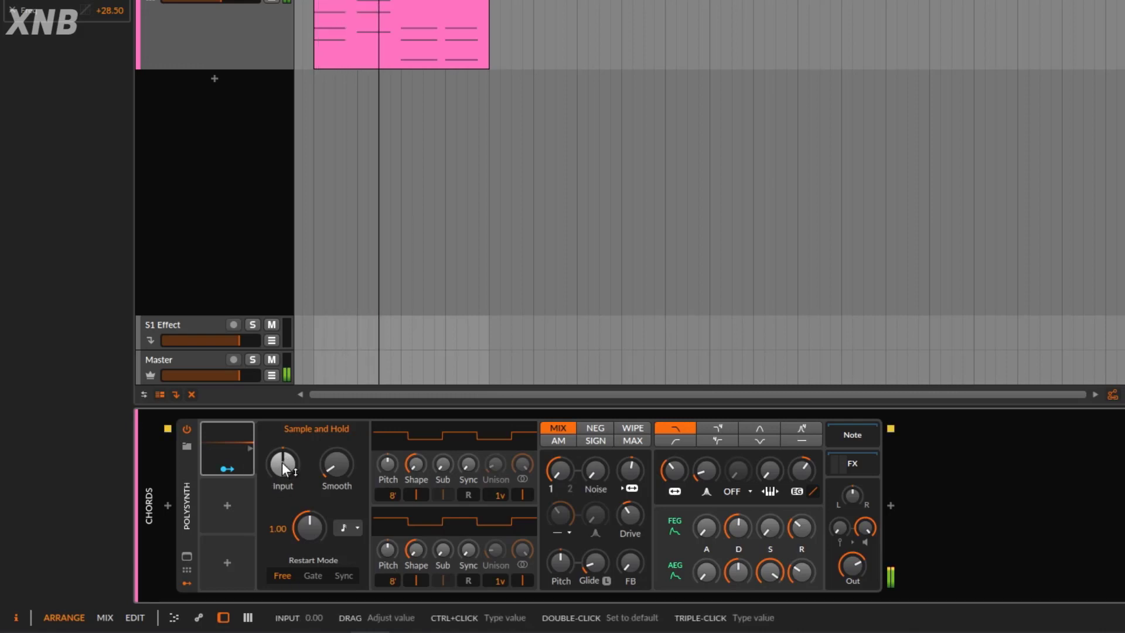
{"action": "mouse_move", "coordinate": [283, 462]}
{"action": "left_mouse_down"}
{"action": "mouse_move", "coordinate": [283, 483]}
{"action": "mouse_move", "coordinate": [267, 440]}
{"action": "mouse_move", "coordinate": [277, 476]}
{"action": "mouse_move", "coordinate": [280, 463]}
{"action": "left_mouse_up"}
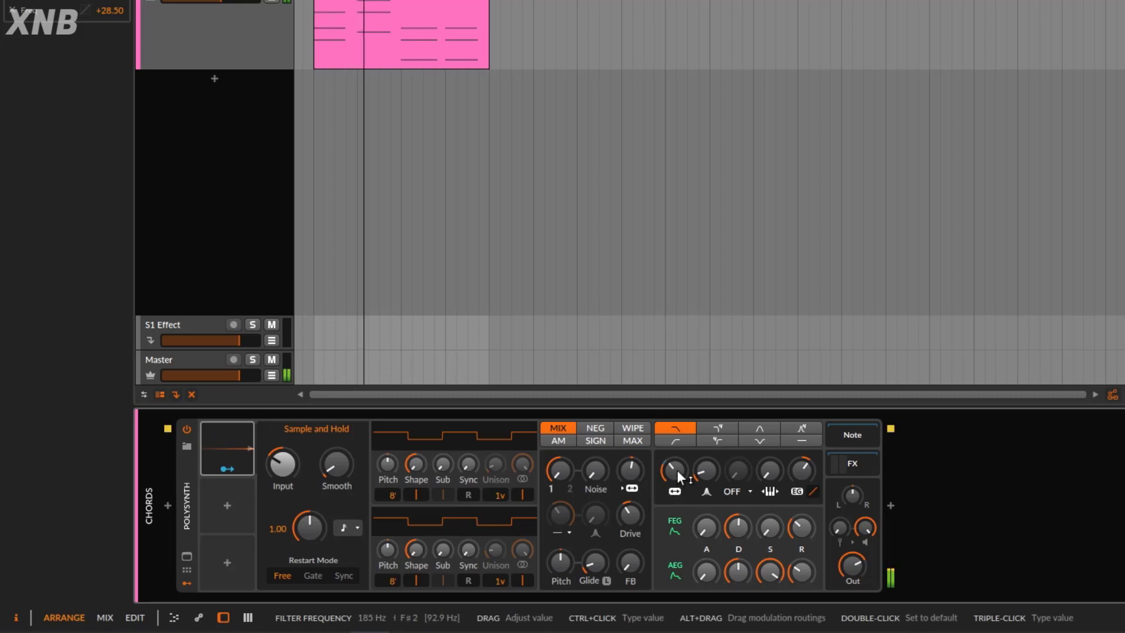
{"action": "mouse_move", "coordinate": [273, 469]}
{"action": "left_mouse_down"}
{"action": "mouse_move", "coordinate": [274, 454]}
{"action": "mouse_move", "coordinate": [290, 495]}
{"action": "mouse_move", "coordinate": [277, 457]}
{"action": "left_mouse_up"}
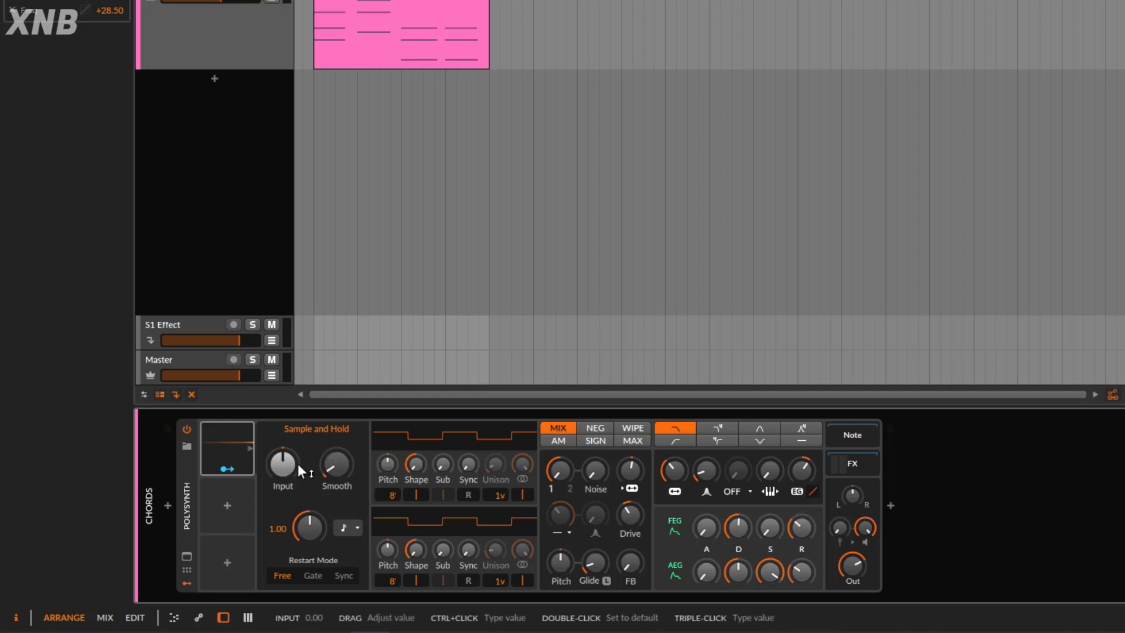
Insert a Beat LFO modulator in the Polysynth's second slot and morph its waveform fully to sine.
{"action": "left_click", "coordinate": [225, 503]}
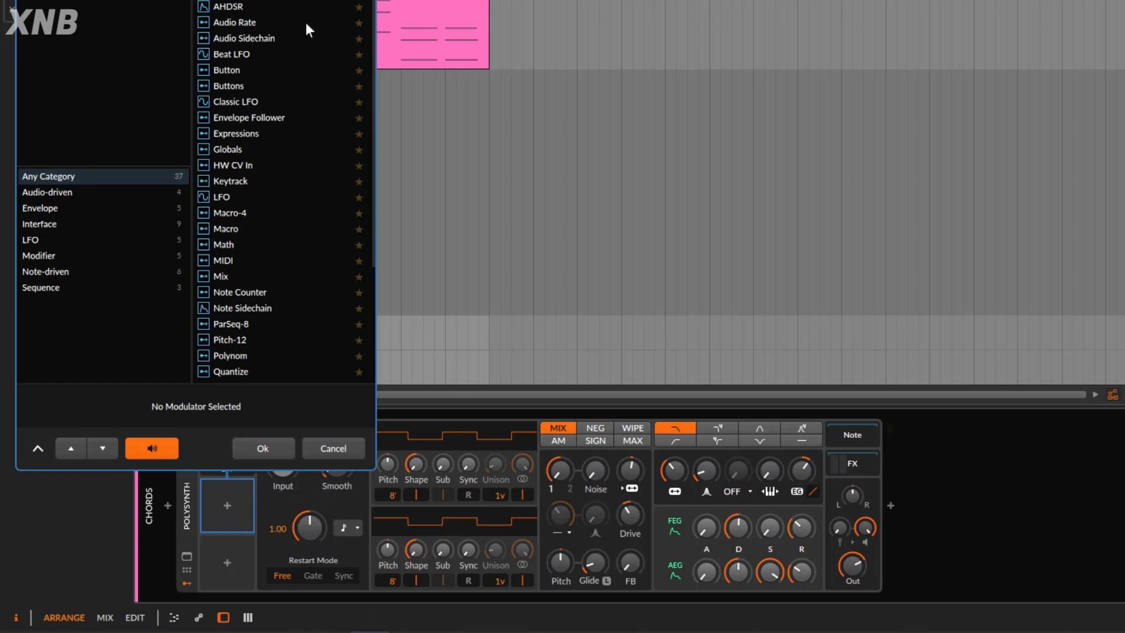
{"action": "left_click", "coordinate": [244, 53]}
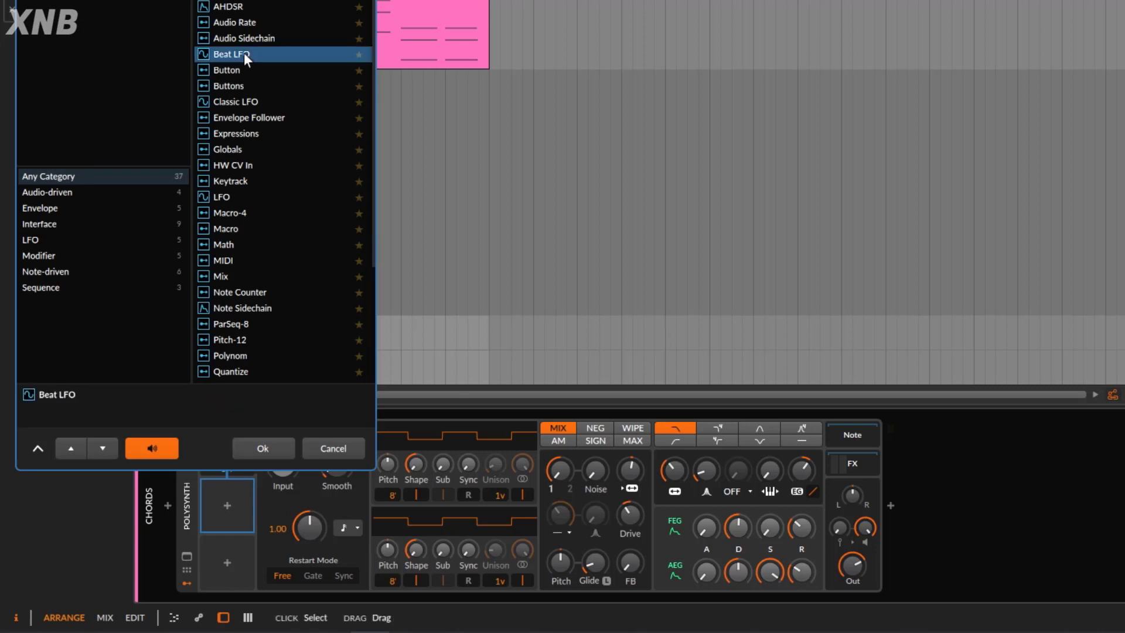
{"action": "left_click", "coordinate": [282, 450]}
{"action": "left_click", "coordinate": [223, 494]}
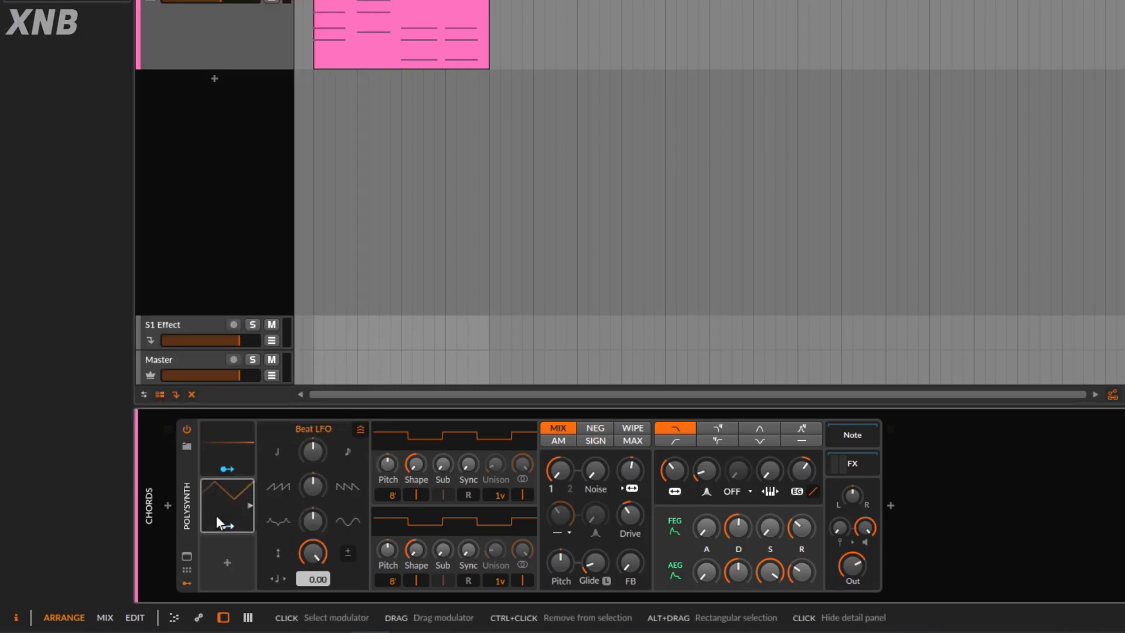
{"action": "mouse_move", "coordinate": [313, 484]}
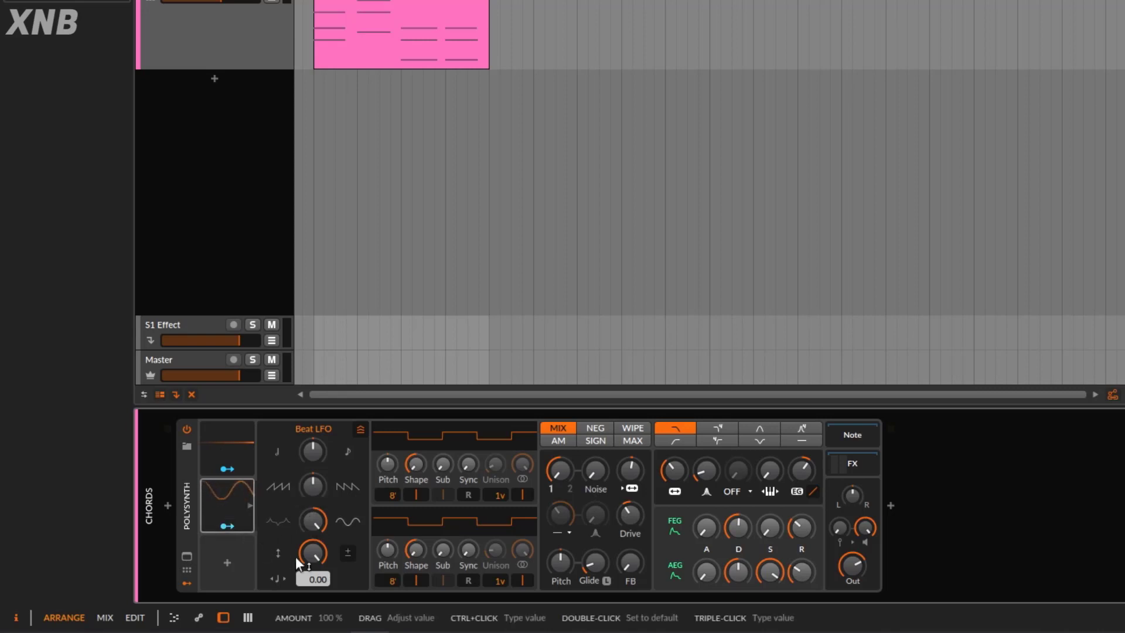
Map the Beat LFO to the Sample and Hold Input with an amount of about +0.58.
{"action": "left_click", "coordinate": [228, 448]}
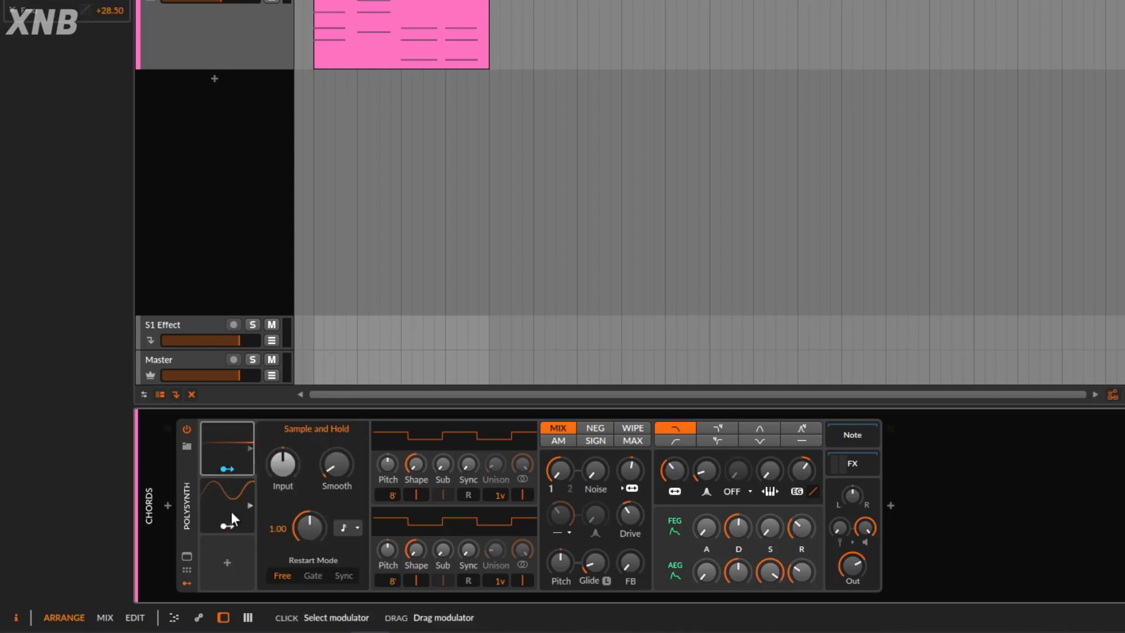
{"action": "left_click", "coordinate": [227, 526]}
{"action": "left_click_drag", "start_coordinate": [283, 464], "coordinate": [283, 461]}
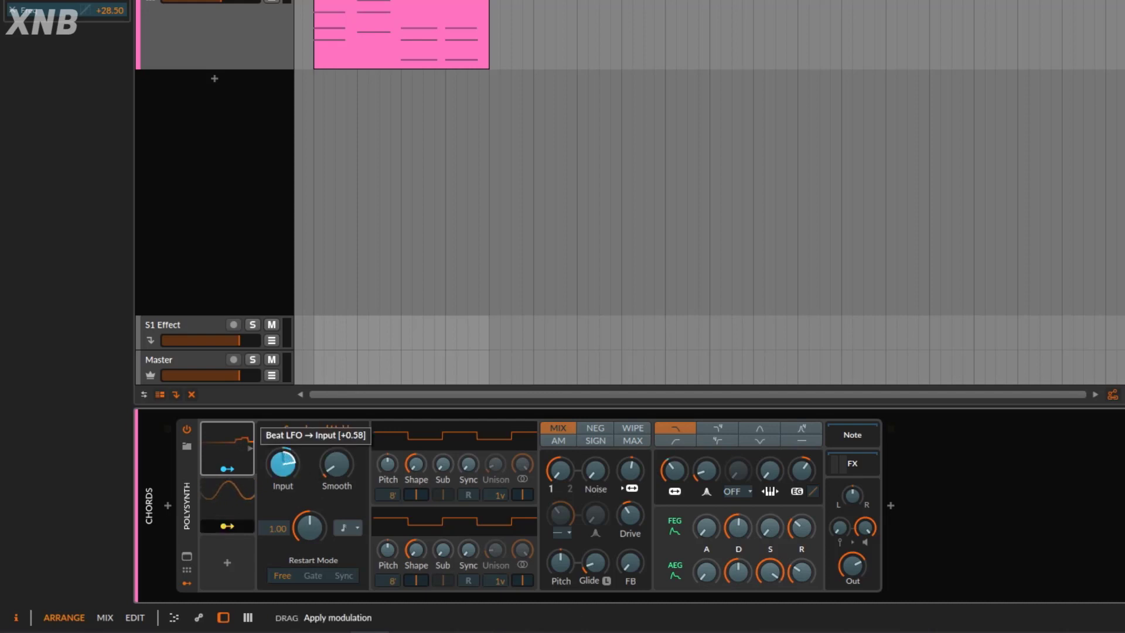
{"action": "left_click", "coordinate": [224, 526]}
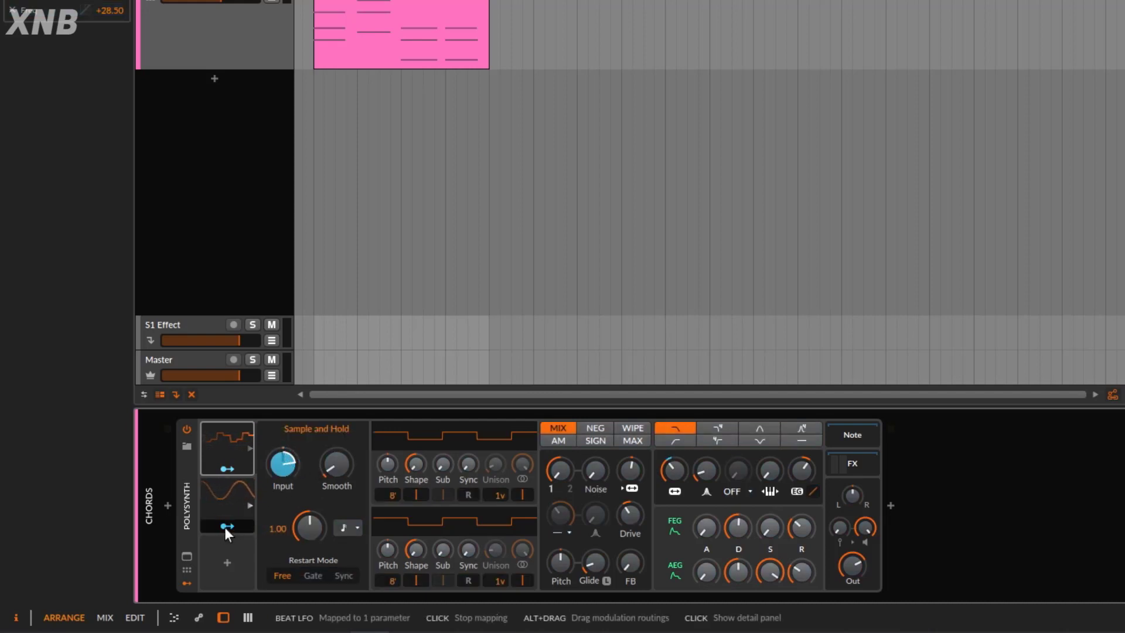
{"action": "left_click", "coordinate": [234, 443]}
{"action": "left_click", "coordinate": [233, 443]}
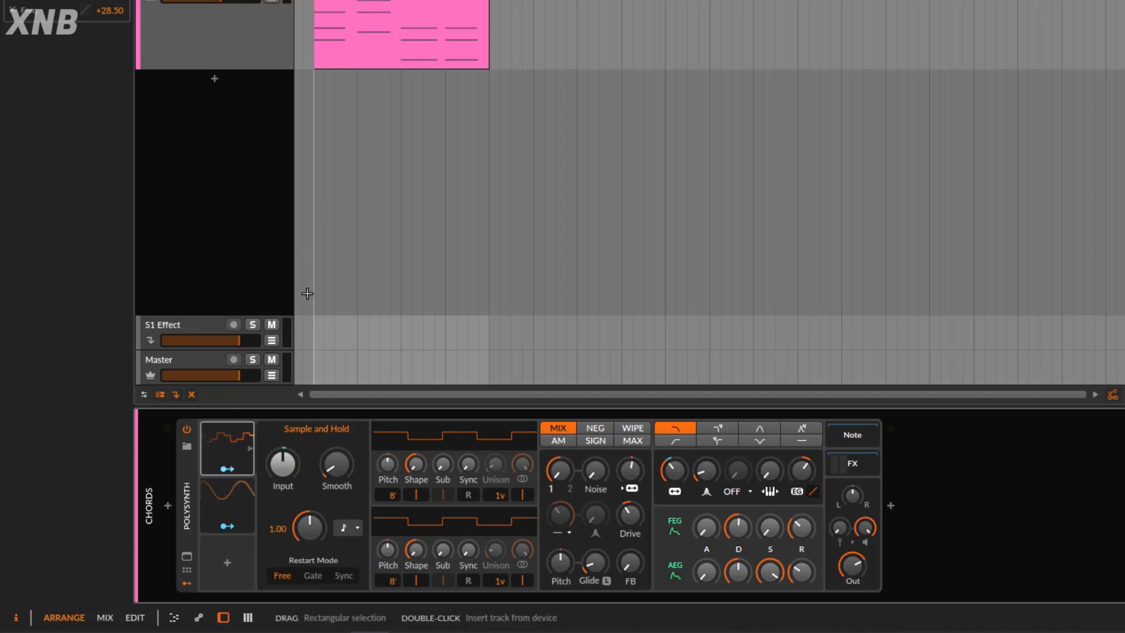
Start playback and set the Sample and Hold timebase to quarter note.
{"action": "key", "text": "space"}
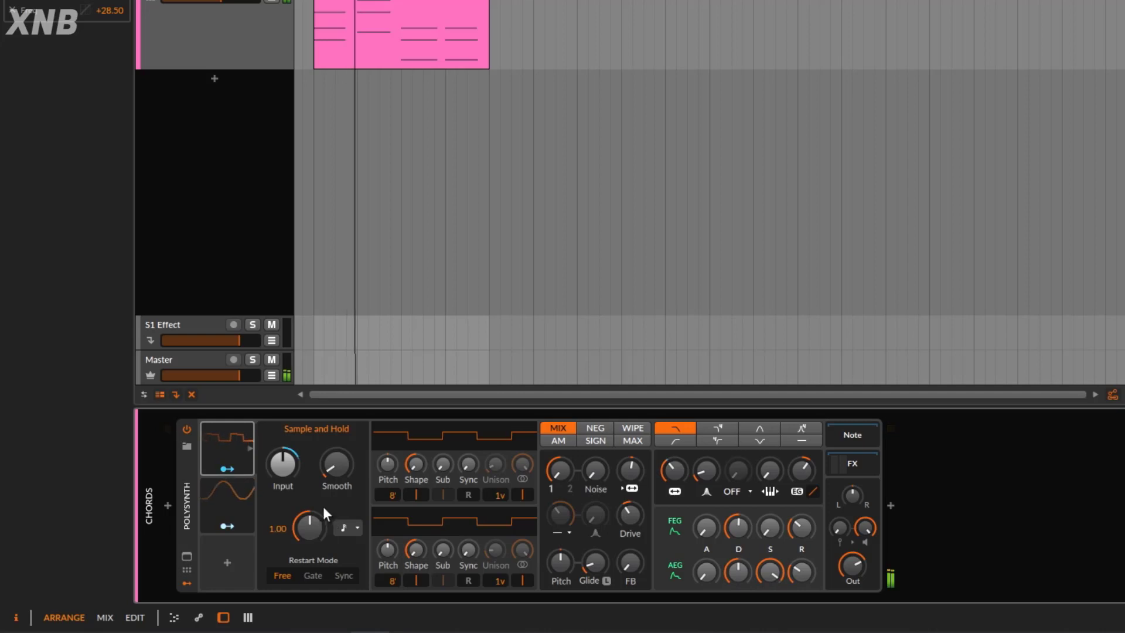
{"action": "left_click", "coordinate": [353, 530]}
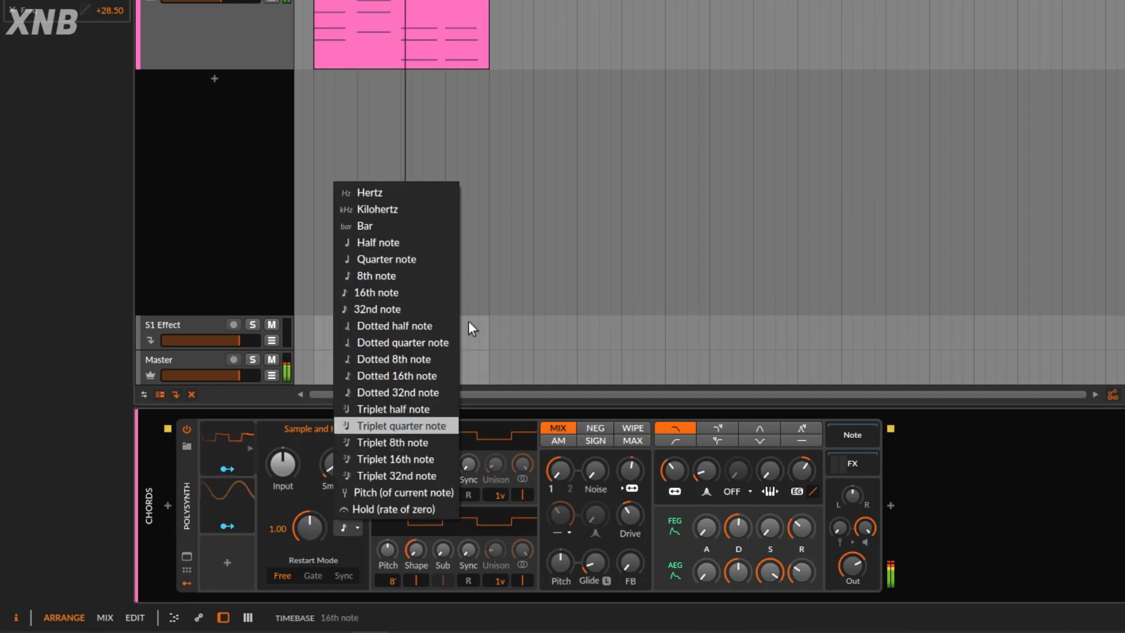
{"action": "left_click", "coordinate": [396, 271]}
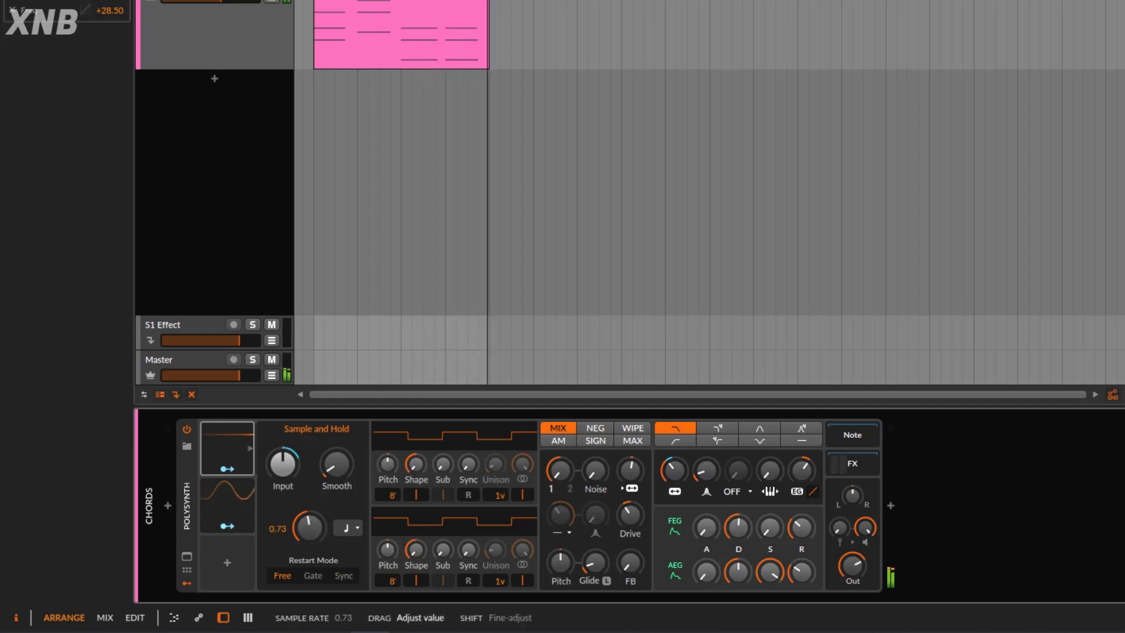
Try slower Sample and Hold rates down to about 0.31 and reset the rate to 1.00.
{"action": "left_click_drag", "start_coordinate": [309, 527], "coordinate": [309, 557]}
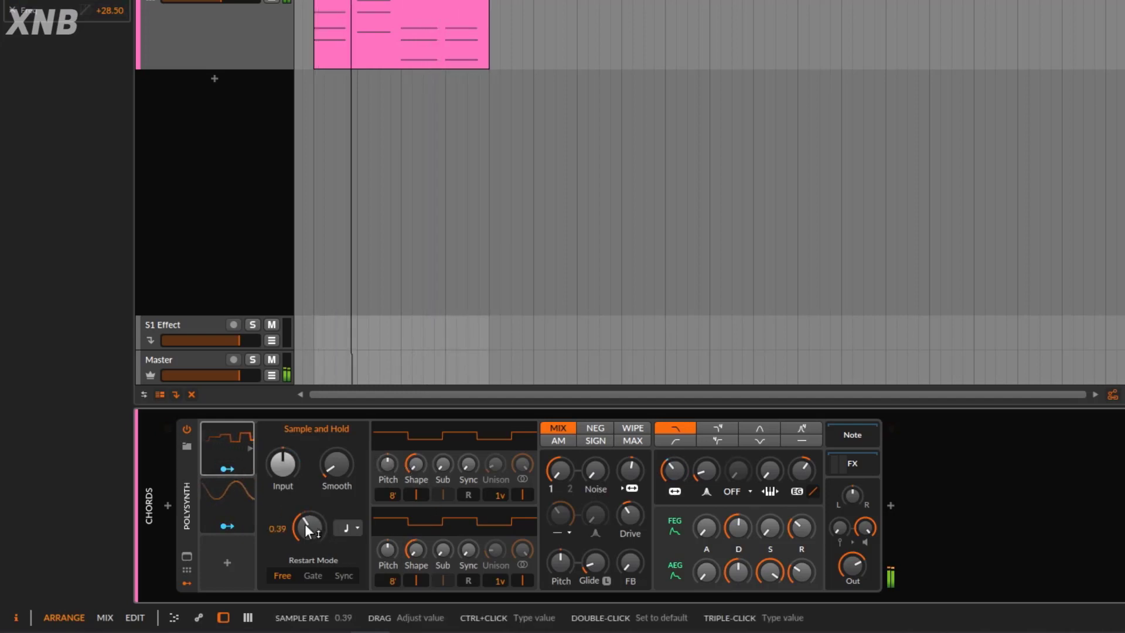
{"action": "left_click_drag", "start_coordinate": [308, 525], "coordinate": [308, 533]}
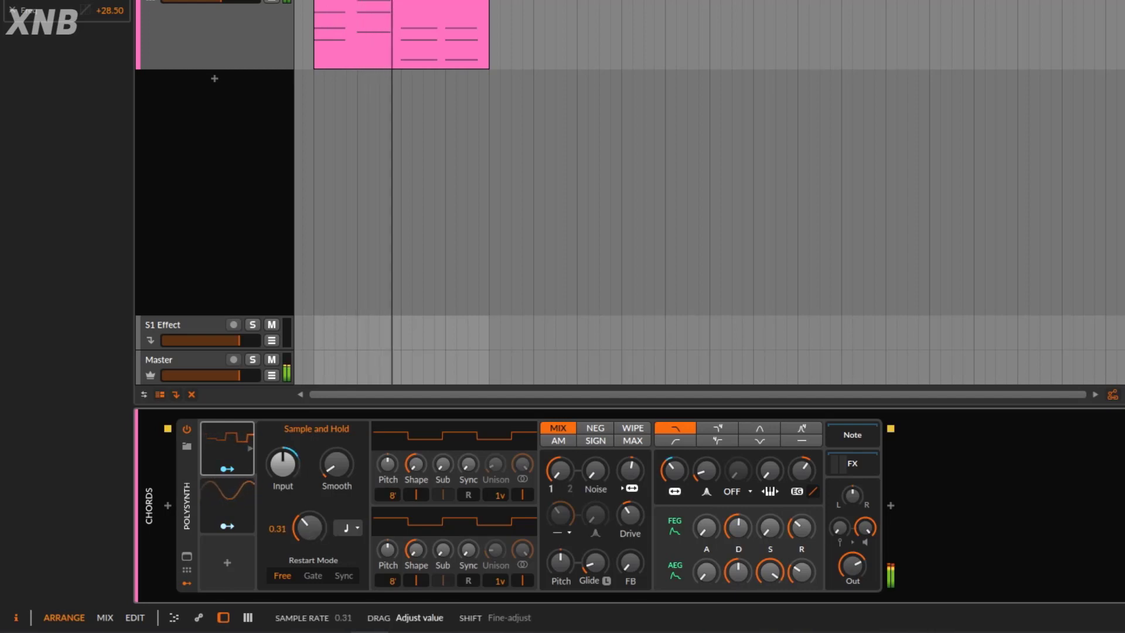
{"action": "double_click", "coordinate": [307, 525]}
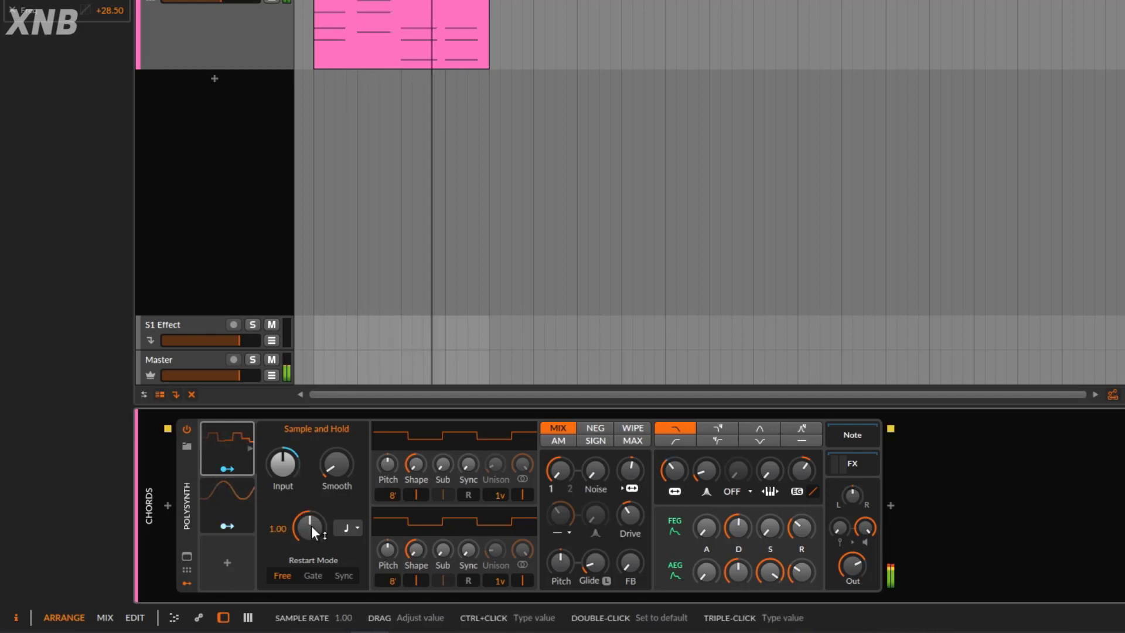
Audition the 8th note and 16th note timebases for Sample and Hold and return to quarter note.
{"action": "left_click", "coordinate": [350, 529]}
{"action": "left_click", "coordinate": [409, 272]}
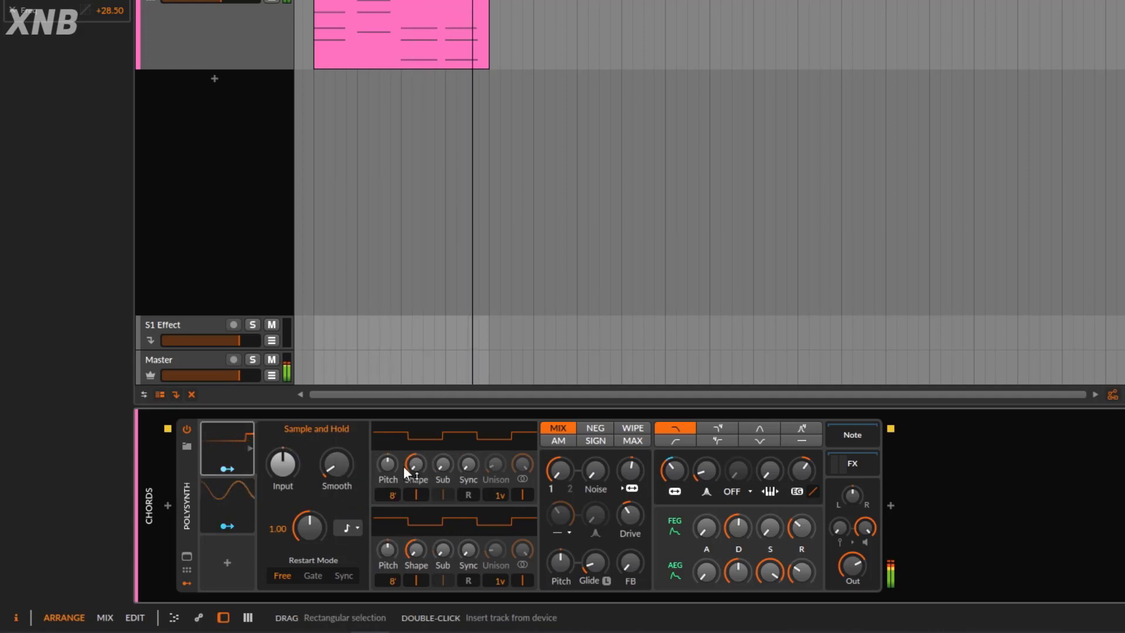
{"action": "left_click", "coordinate": [353, 526]}
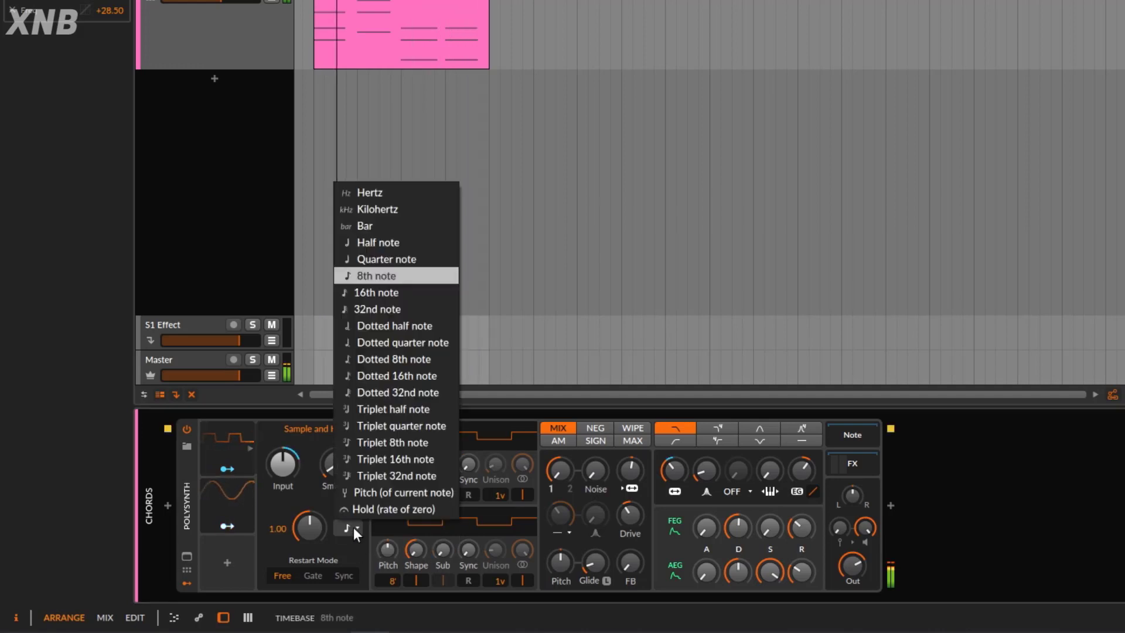
{"action": "left_click", "coordinate": [381, 292]}
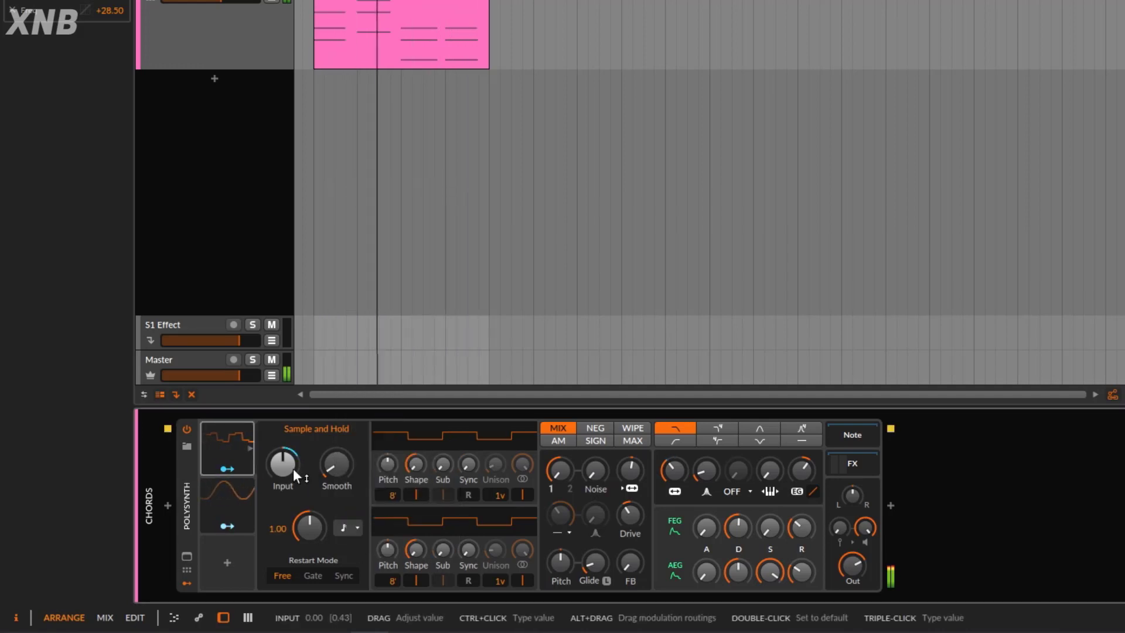
{"action": "left_click", "coordinate": [352, 528]}
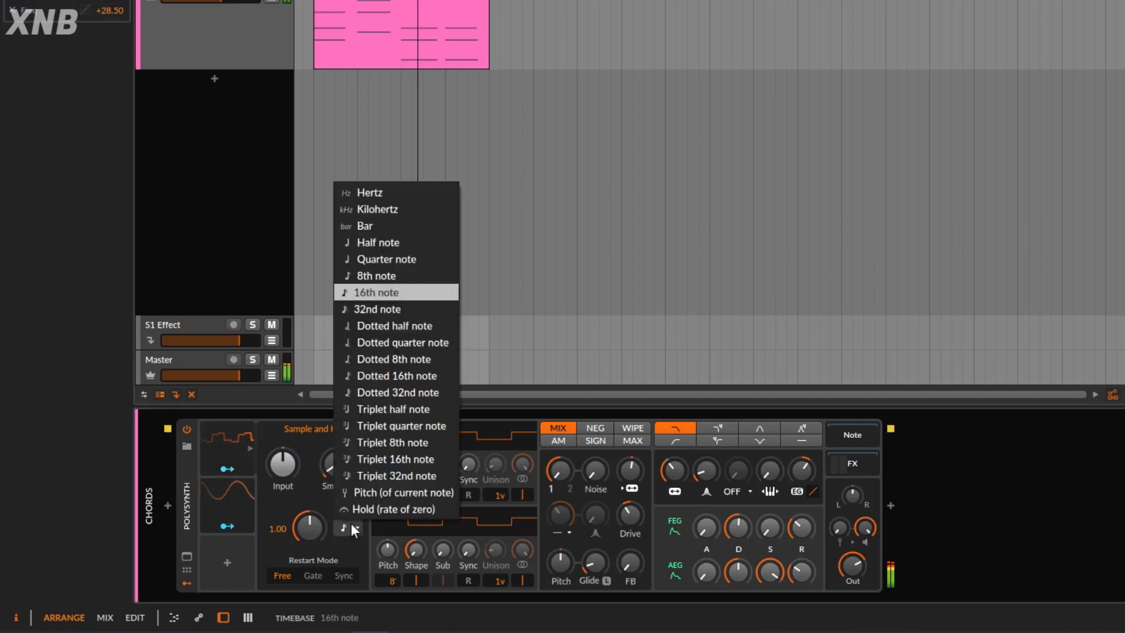
{"action": "left_click", "coordinate": [237, 443]}
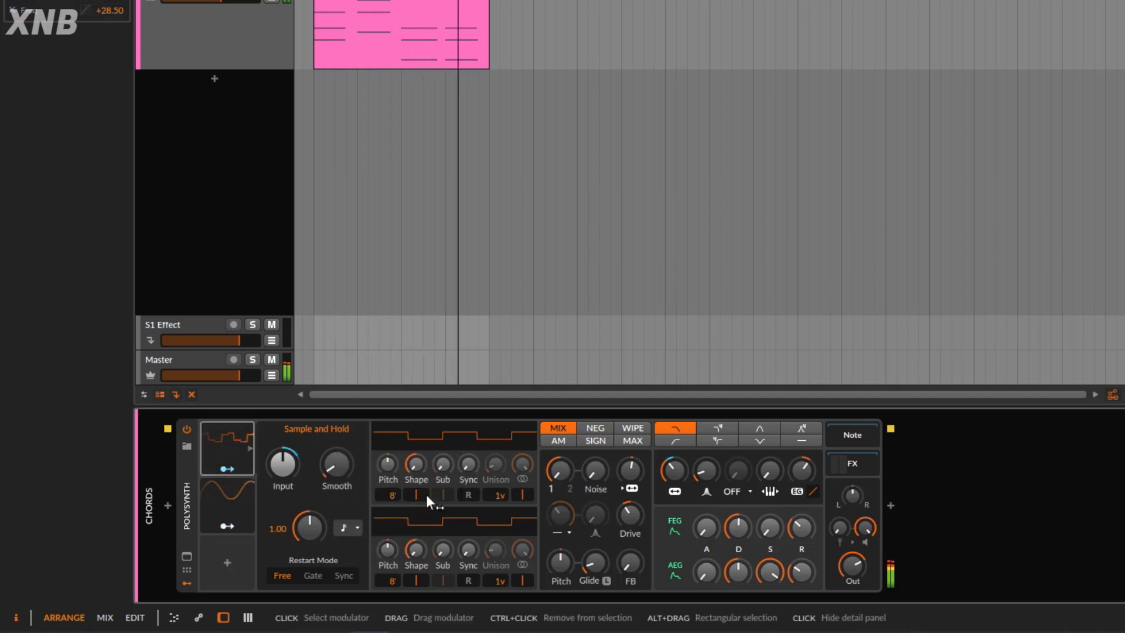
{"action": "left_click", "coordinate": [347, 527]}
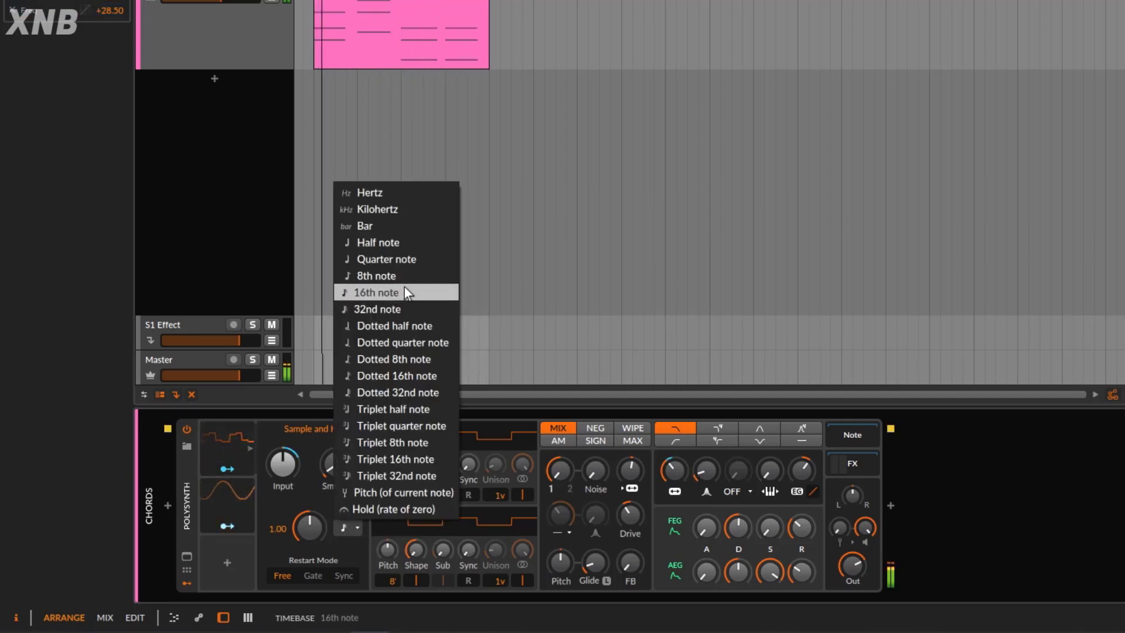
{"action": "left_click", "coordinate": [391, 256]}
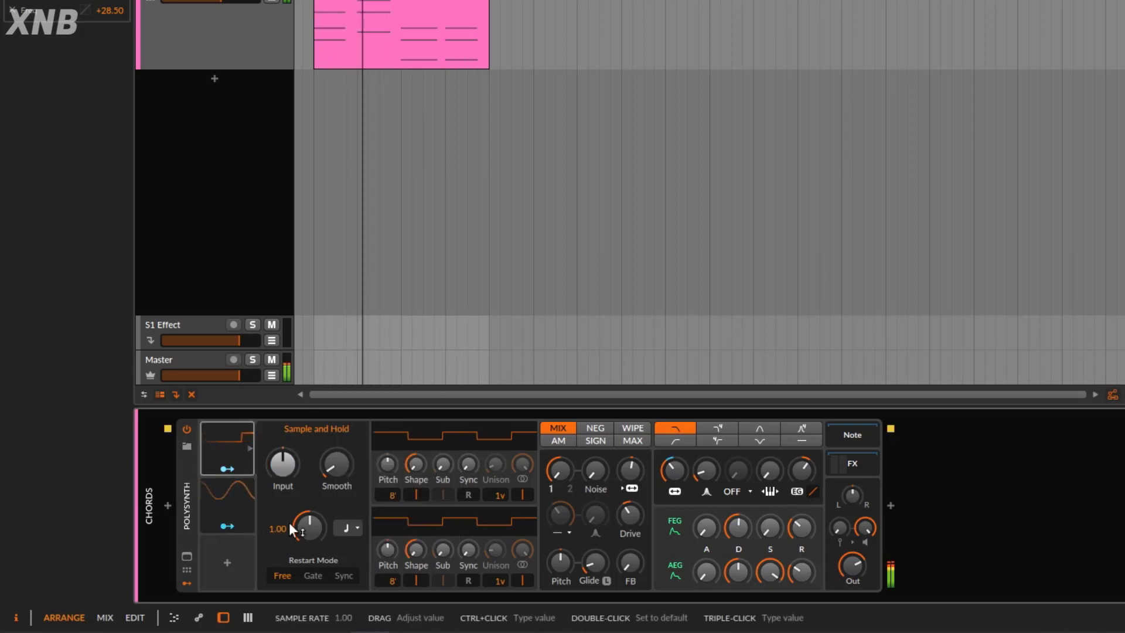
Test a Sample and Hold rate of about 0.49, reset it to 1.00 and set the timebase to 8th note.
{"action": "left_click_drag", "start_coordinate": [309, 530], "coordinate": [310, 564]}
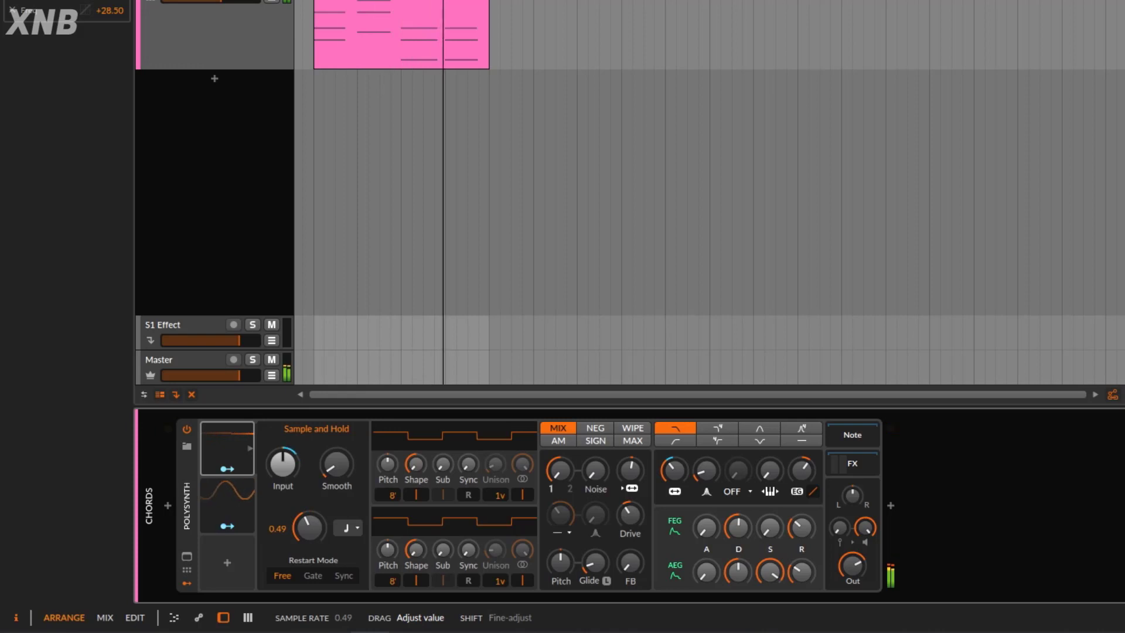
{"action": "double_click", "coordinate": [310, 530]}
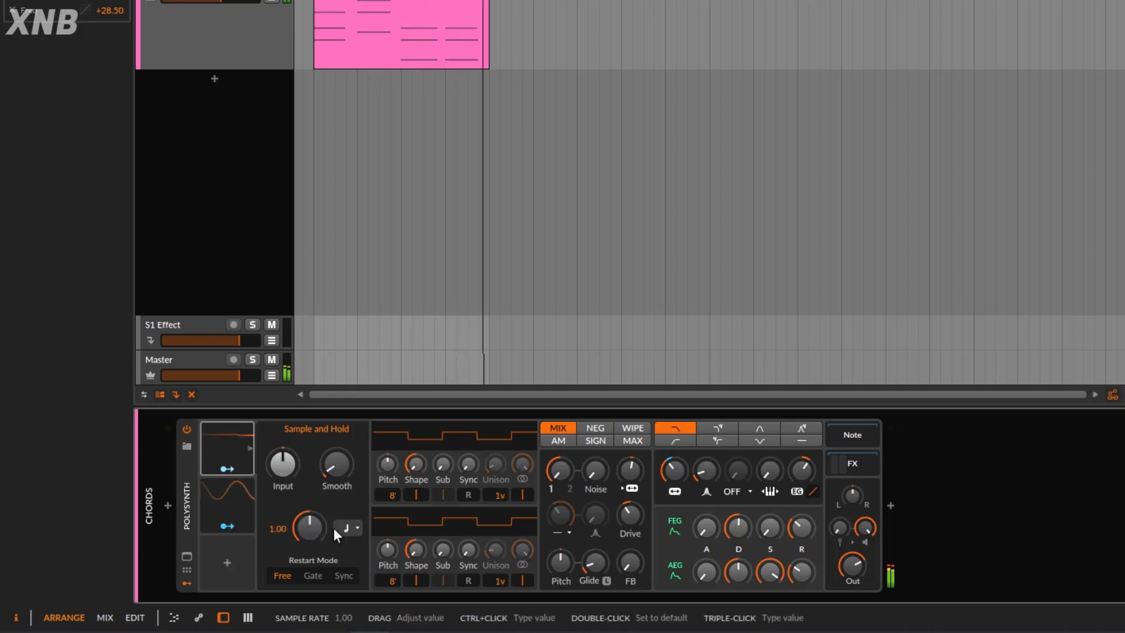
{"action": "left_click", "coordinate": [347, 528]}
{"action": "left_click", "coordinate": [412, 277]}
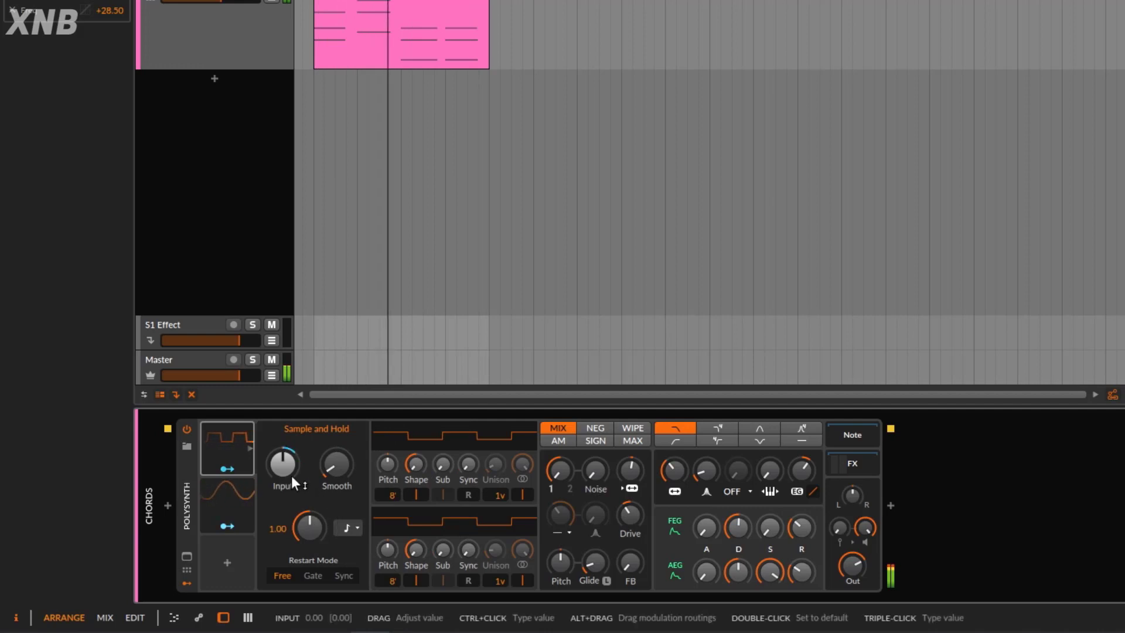
Switch the Beat LFO to bipolar and lower the Sample and Hold rate to about 0.33.
{"action": "left_click", "coordinate": [225, 501]}
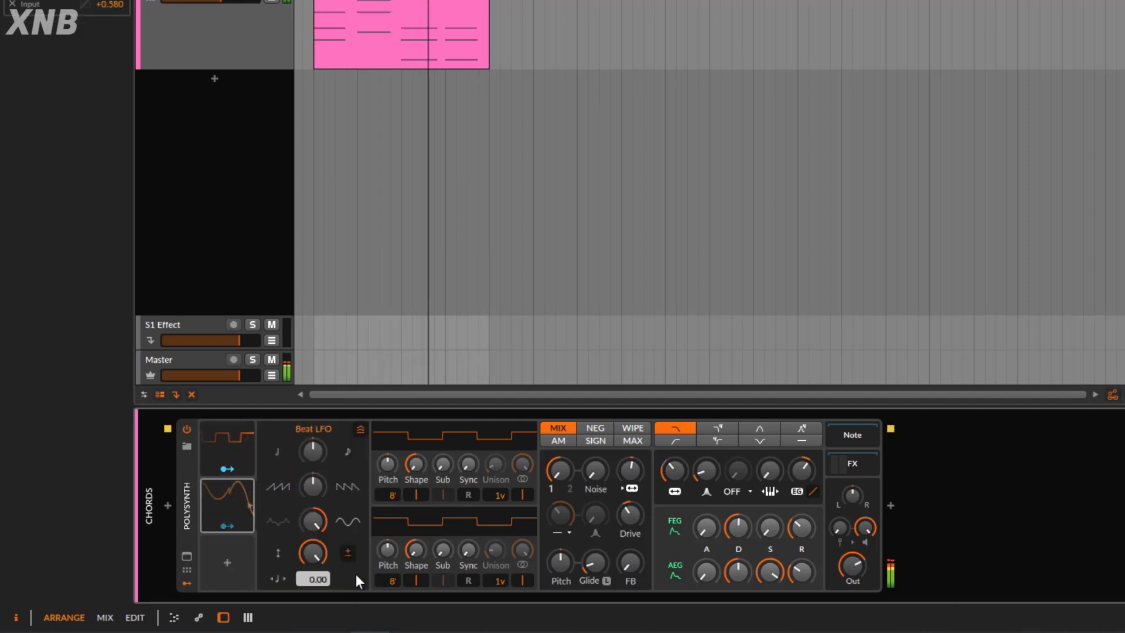
{"action": "left_click", "coordinate": [218, 441]}
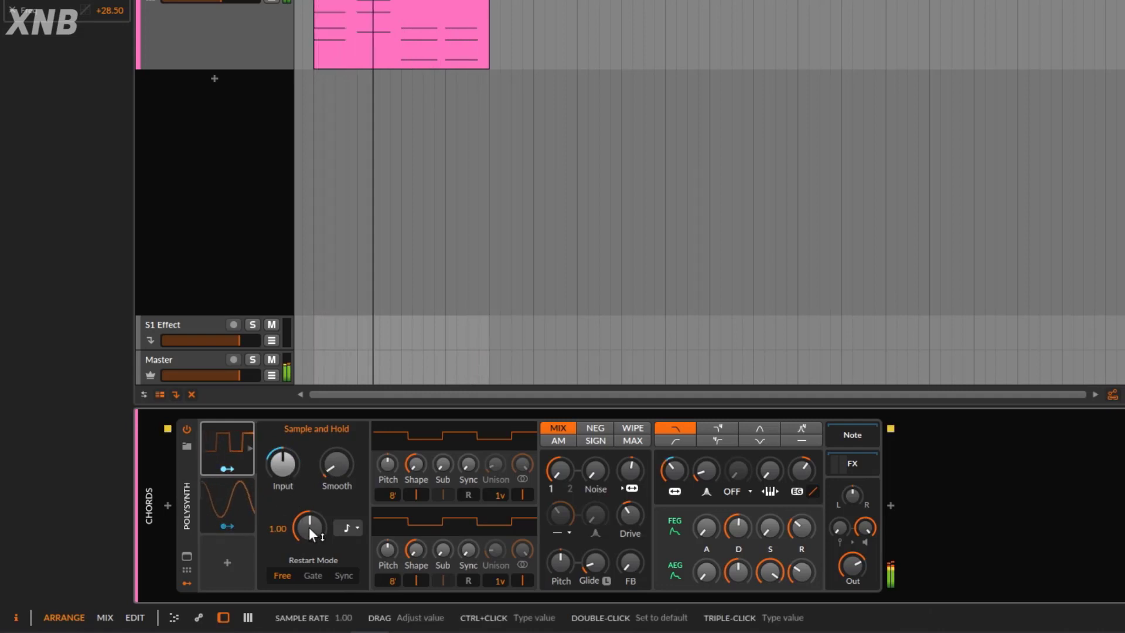
{"action": "left_click_drag", "start_coordinate": [308, 526], "coordinate": [308, 554]}
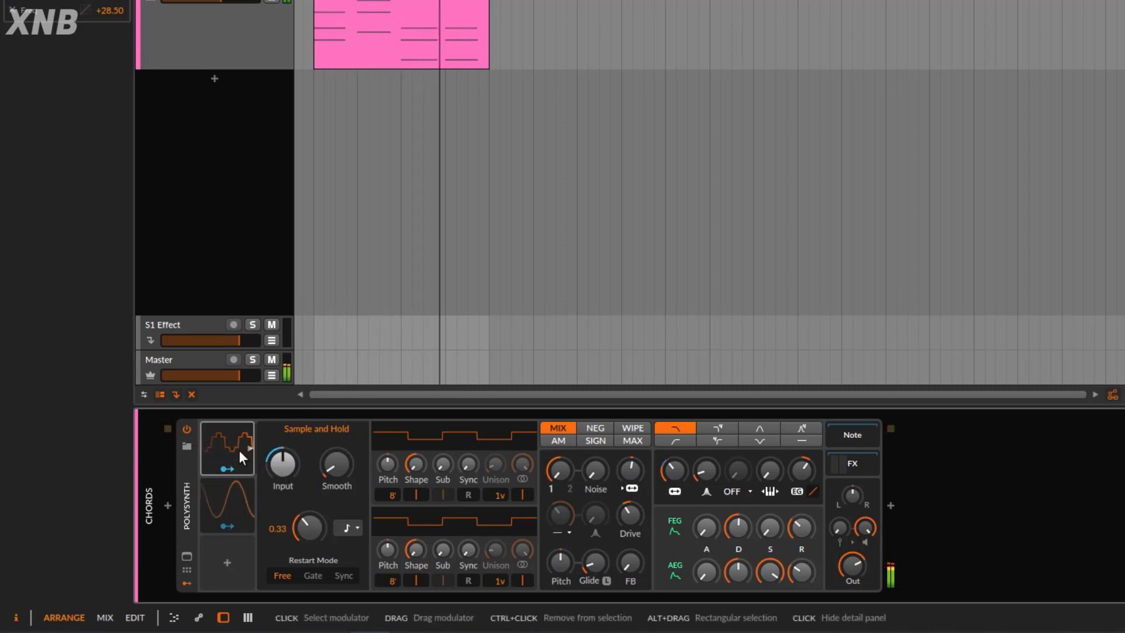
Test Sample and Hold smoothing up to 100 %, settle on about 13.7 %, and raise the Beat LFO's Input modulation to +1.050.
{"action": "mouse_move", "coordinate": [335, 470]}
{"action": "left_mouse_down"}
{"action": "mouse_move", "coordinate": [335, 480]}
{"action": "mouse_move", "coordinate": [341, 394]}
{"action": "mouse_move", "coordinate": [336, 463]}
{"action": "mouse_move", "coordinate": [336, 449]}
{"action": "left_mouse_up"}
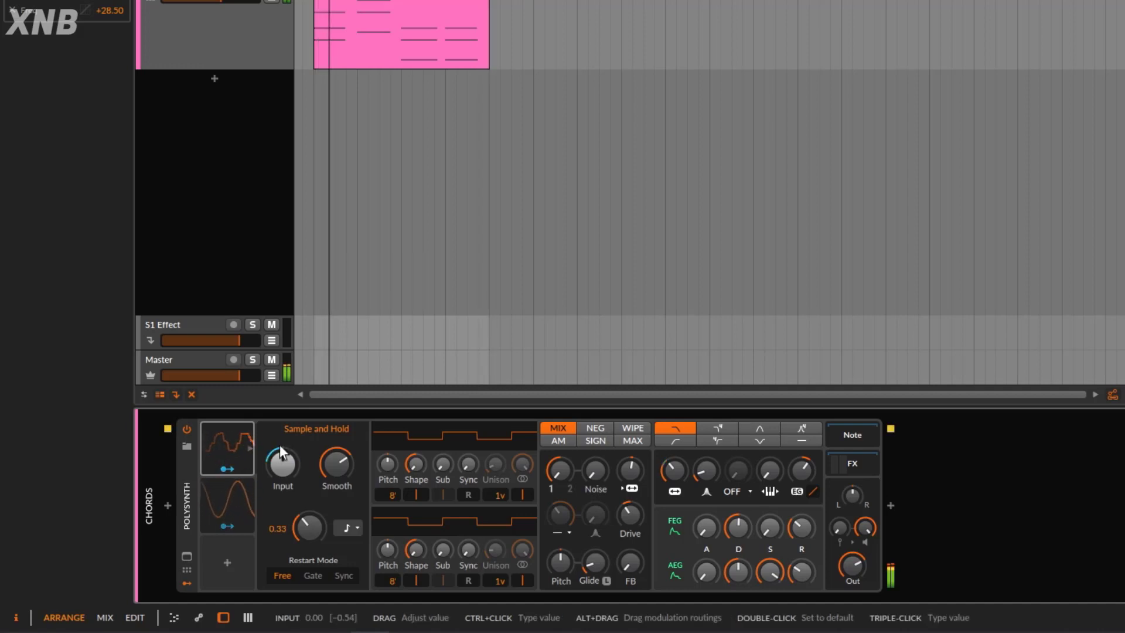
{"action": "left_click_drag", "start_coordinate": [331, 470], "coordinate": [331, 410]}
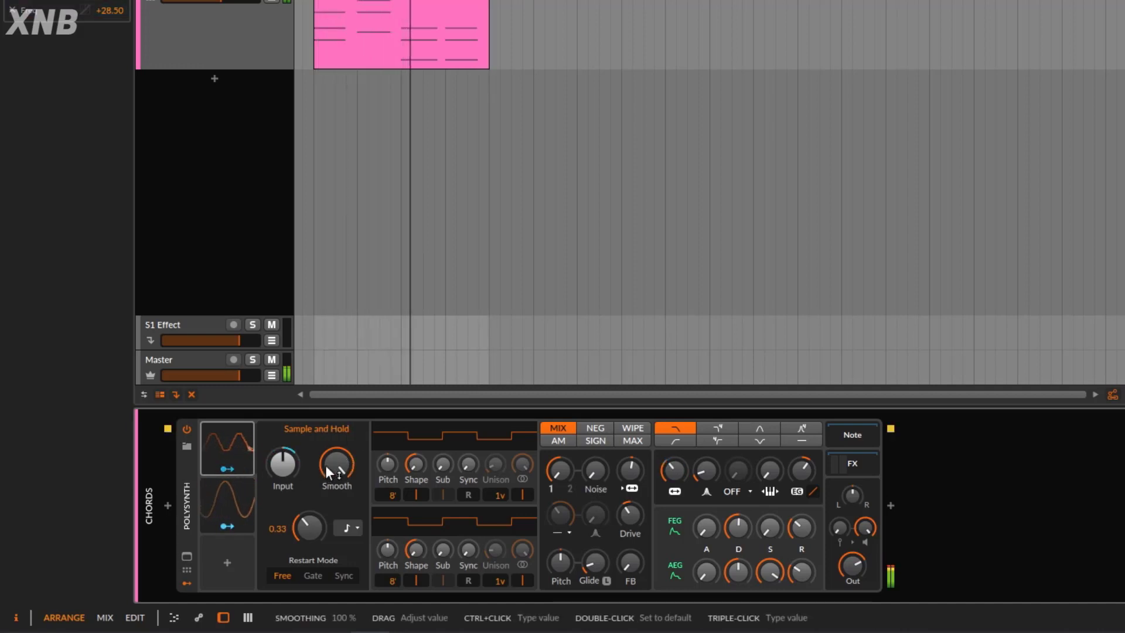
{"action": "left_click_drag", "start_coordinate": [325, 466], "coordinate": [325, 515]}
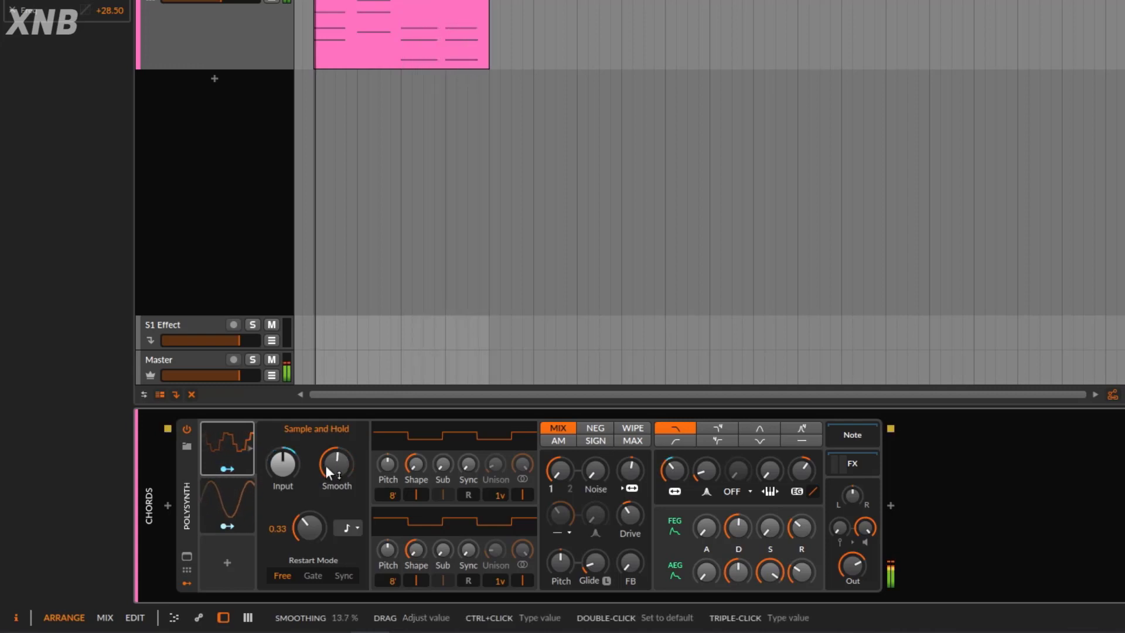
{"action": "left_click_drag", "start_coordinate": [237, 526], "coordinate": [283, 464]}
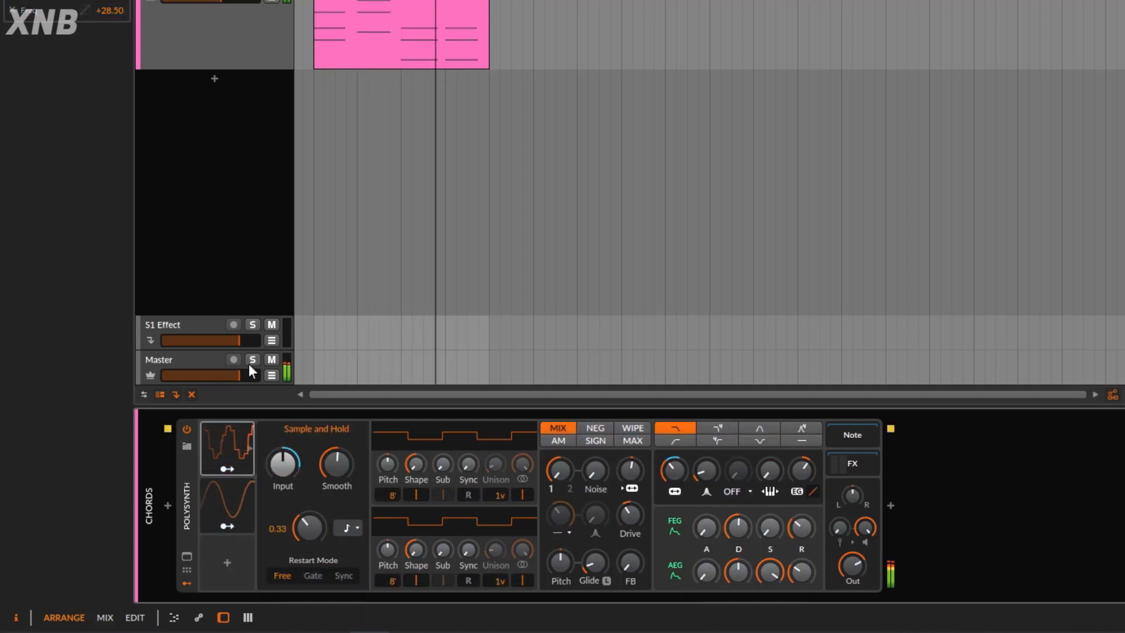
{"action": "mouse_move", "coordinate": [674, 469]}
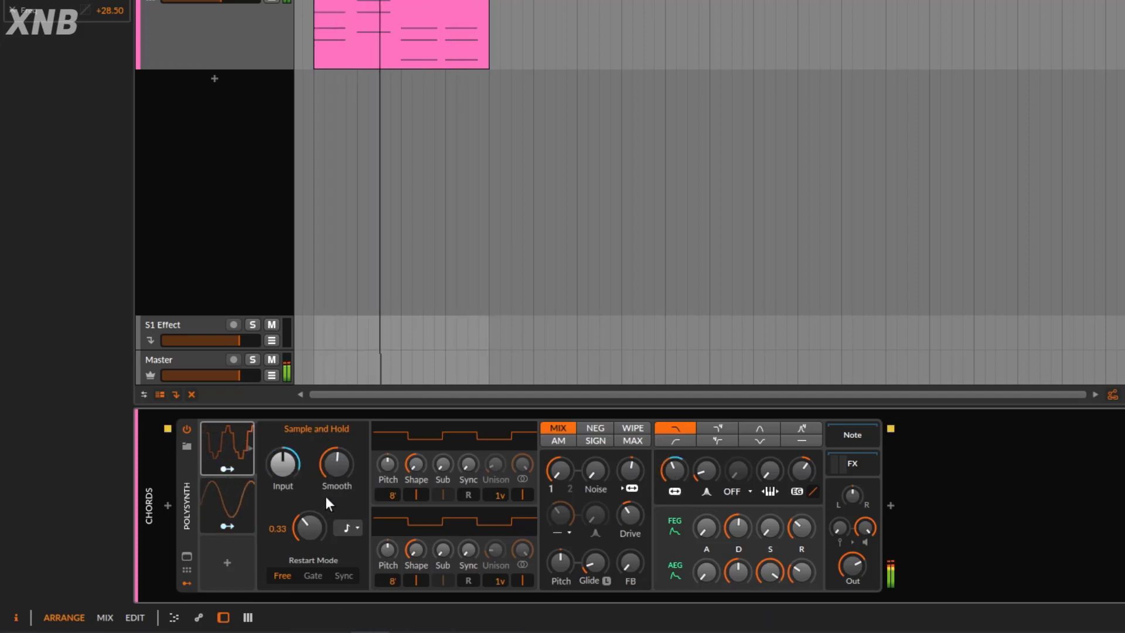
Try a Sample and Hold rate of about 3.64, settle on about 0.44, and switch the Beat LFO to unipolar.
{"action": "double_click", "coordinate": [319, 527]}
{"action": "left_click_drag", "start_coordinate": [314, 536], "coordinate": [314, 501]}
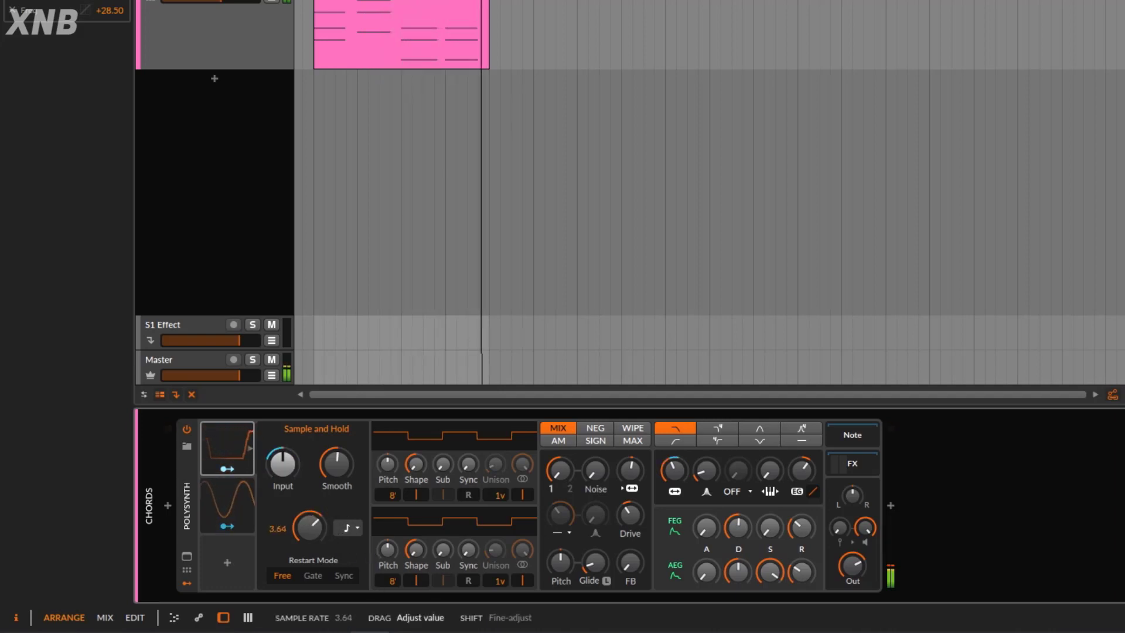
{"action": "double_click", "coordinate": [313, 525]}
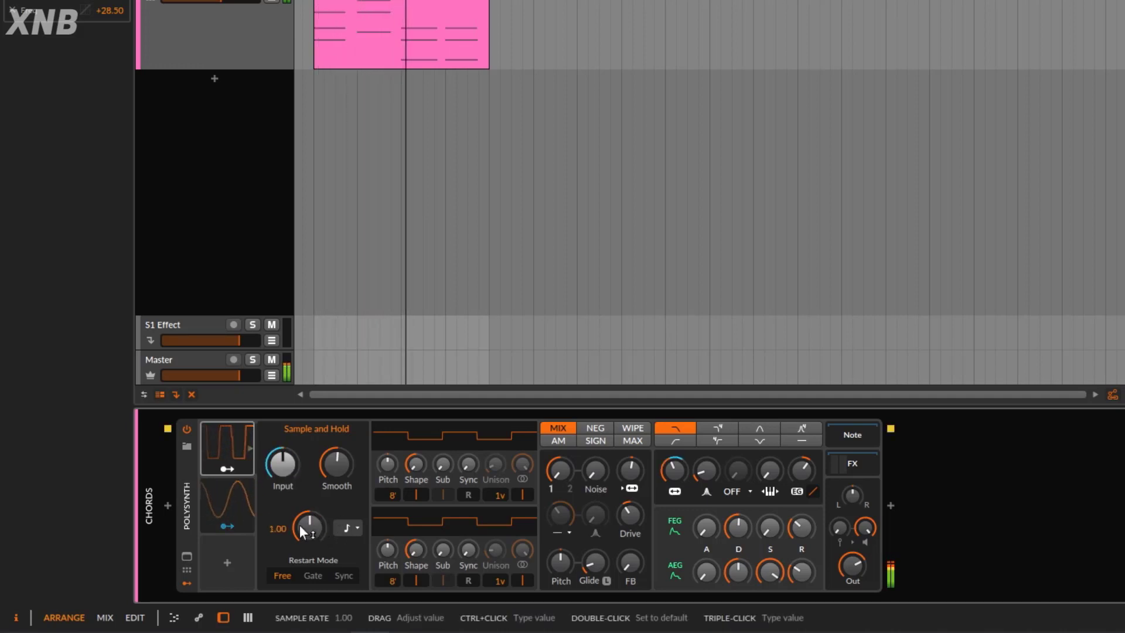
{"action": "mouse_move", "coordinate": [300, 525]}
{"action": "left_mouse_down"}
{"action": "mouse_move", "coordinate": [300, 544]}
{"action": "mouse_move", "coordinate": [300, 533]}
{"action": "left_mouse_up"}
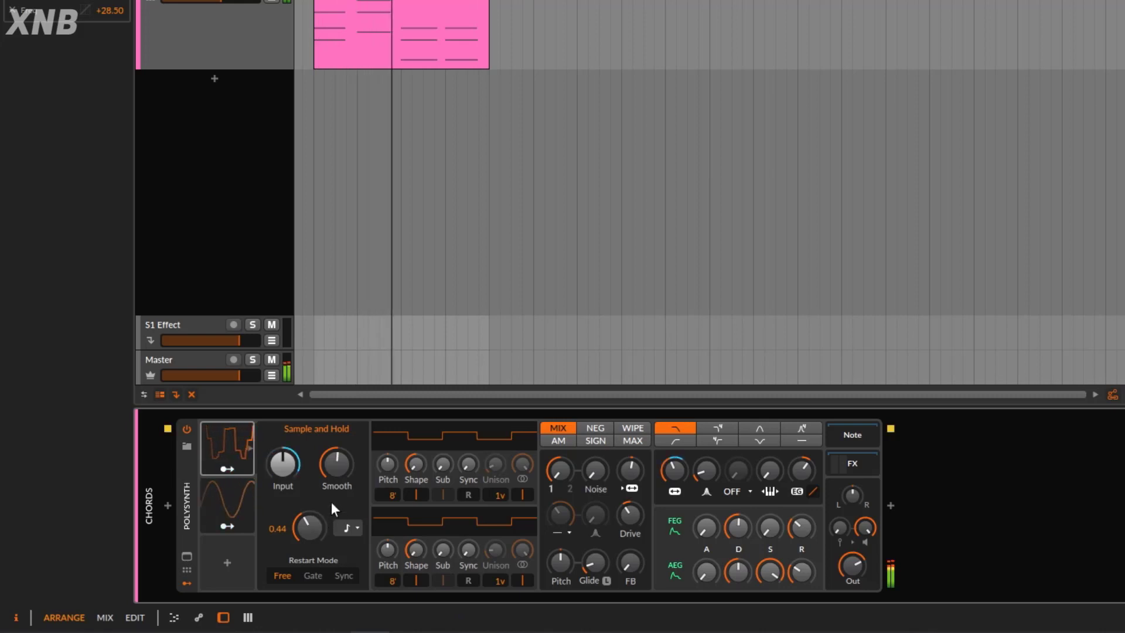
{"action": "left_click", "coordinate": [235, 498]}
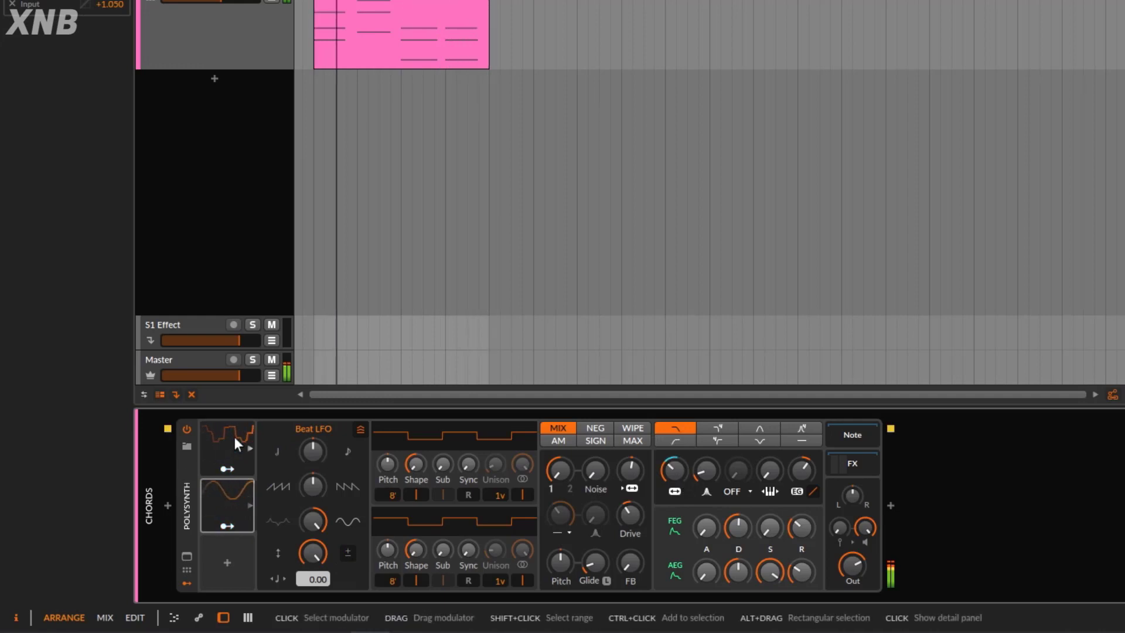
{"action": "left_click", "coordinate": [210, 439]}
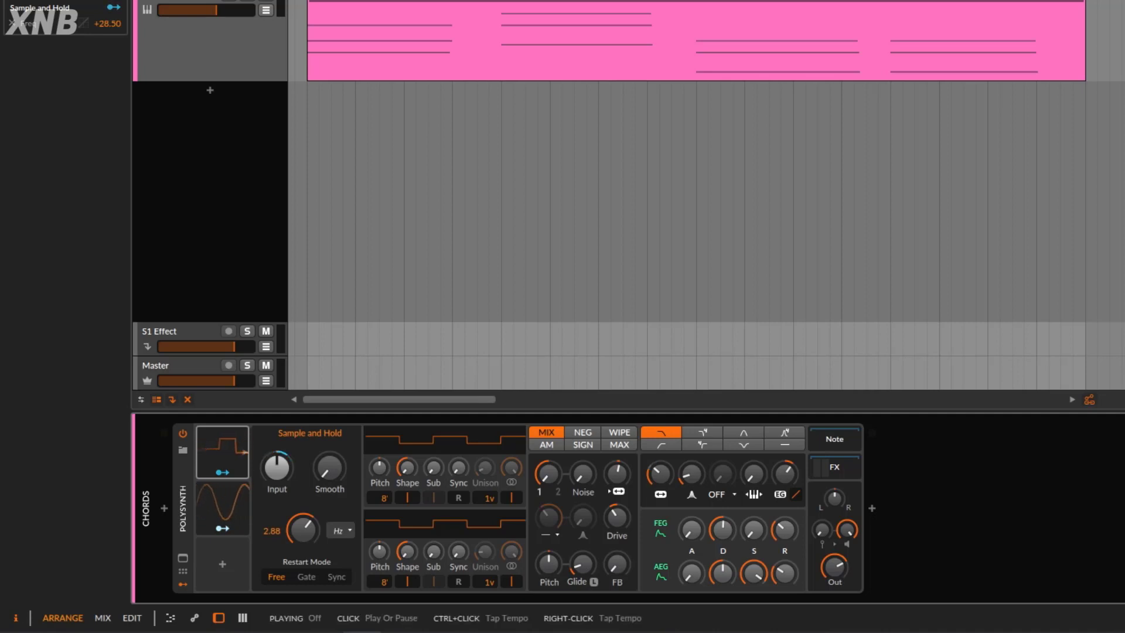
Start playback, review the Beat LFO and Sample and Hold settings, and select the chords track.
{"action": "key", "text": "space"}
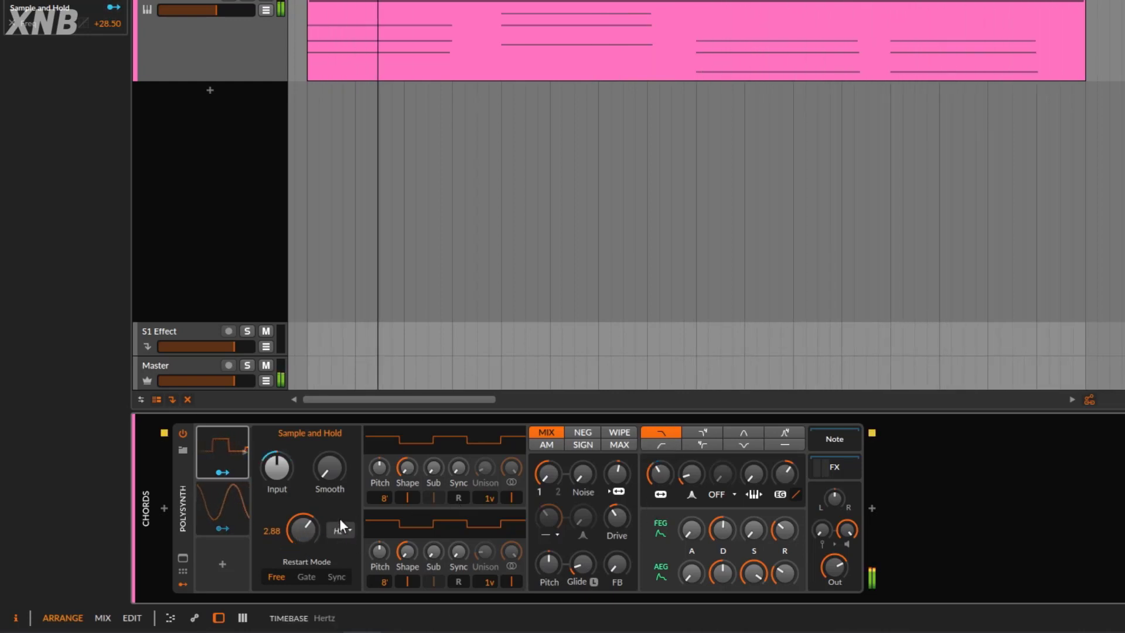
{"action": "left_click", "coordinate": [204, 510]}
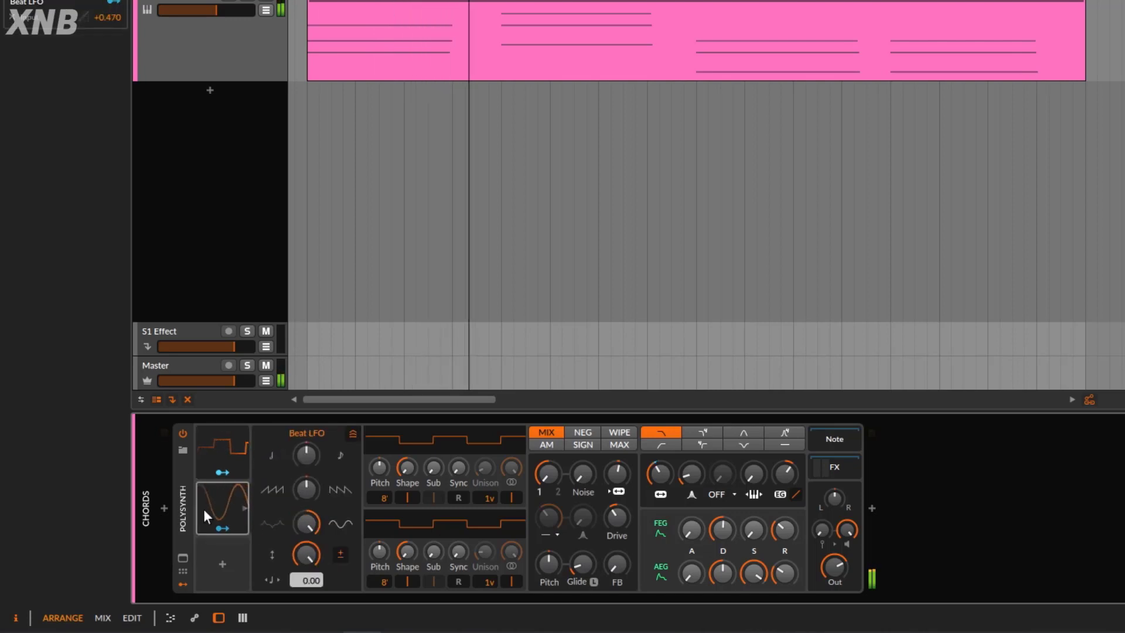
{"action": "left_click", "coordinate": [230, 443]}
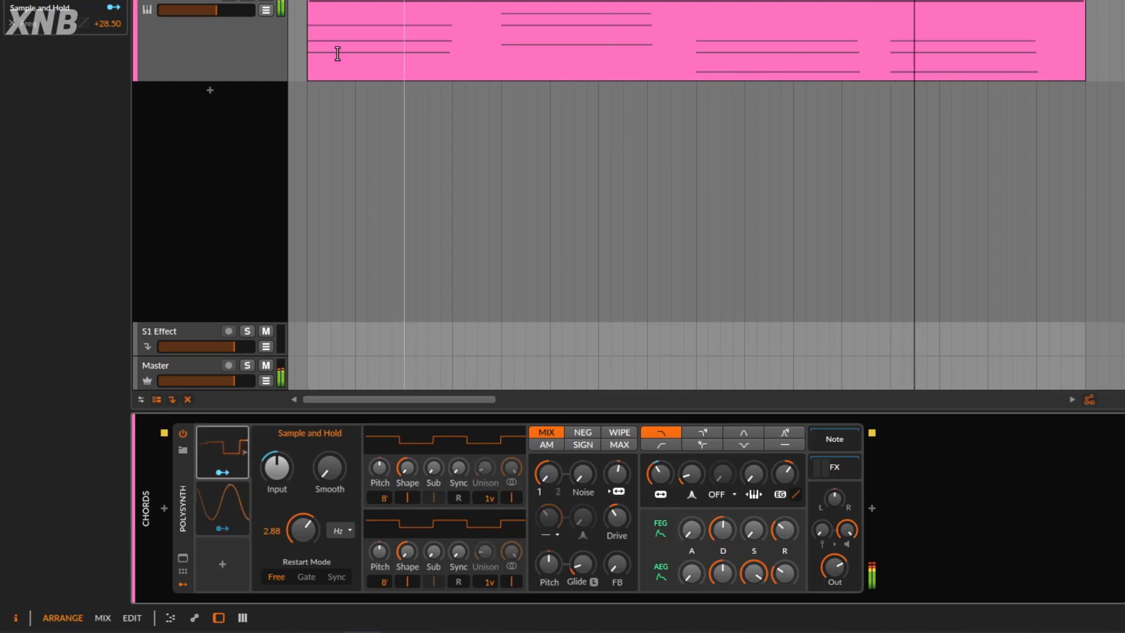
{"action": "left_click", "coordinate": [255, 56]}
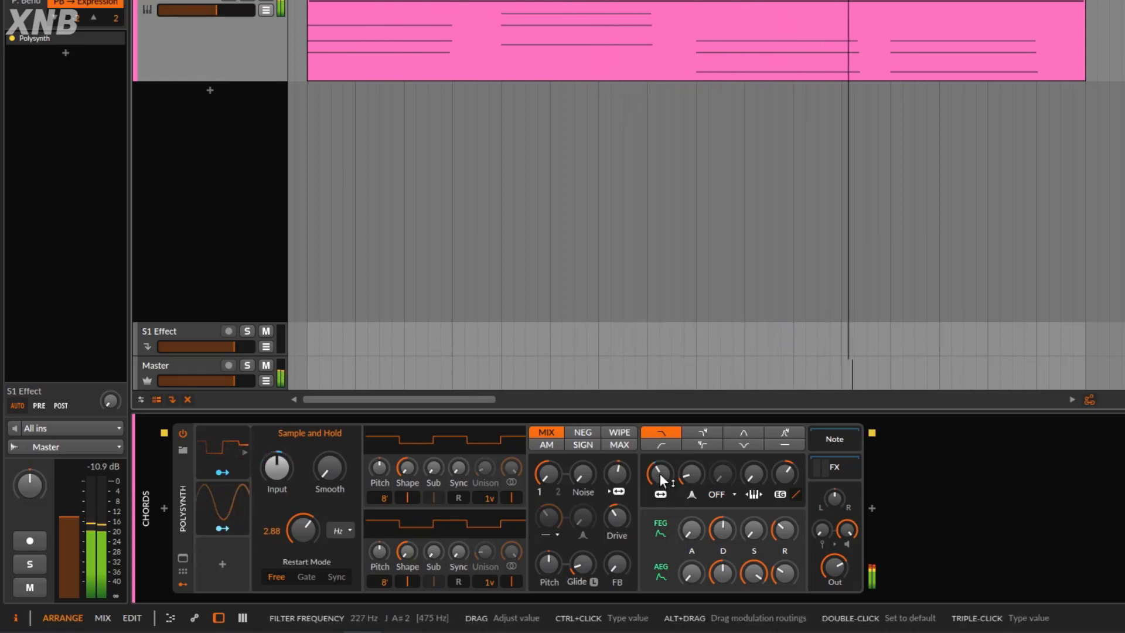
Try the Gate restart mode on Sample and Hold and change it to Sync.
{"action": "left_click", "coordinate": [307, 577]}
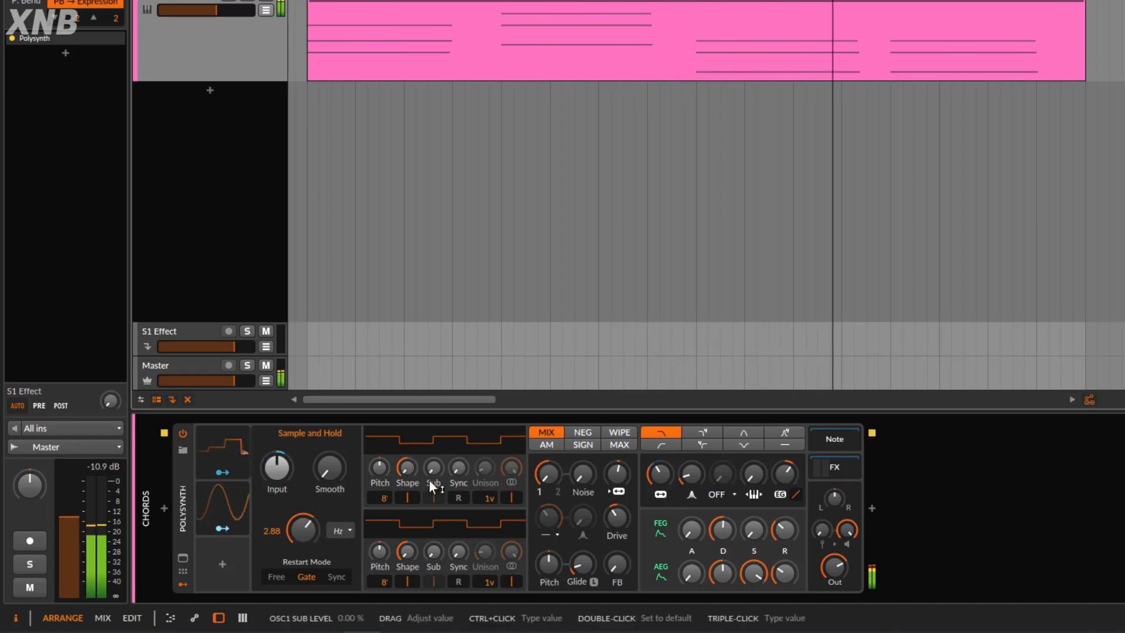
{"action": "left_click", "coordinate": [342, 144]}
{"action": "left_click", "coordinate": [326, 584]}
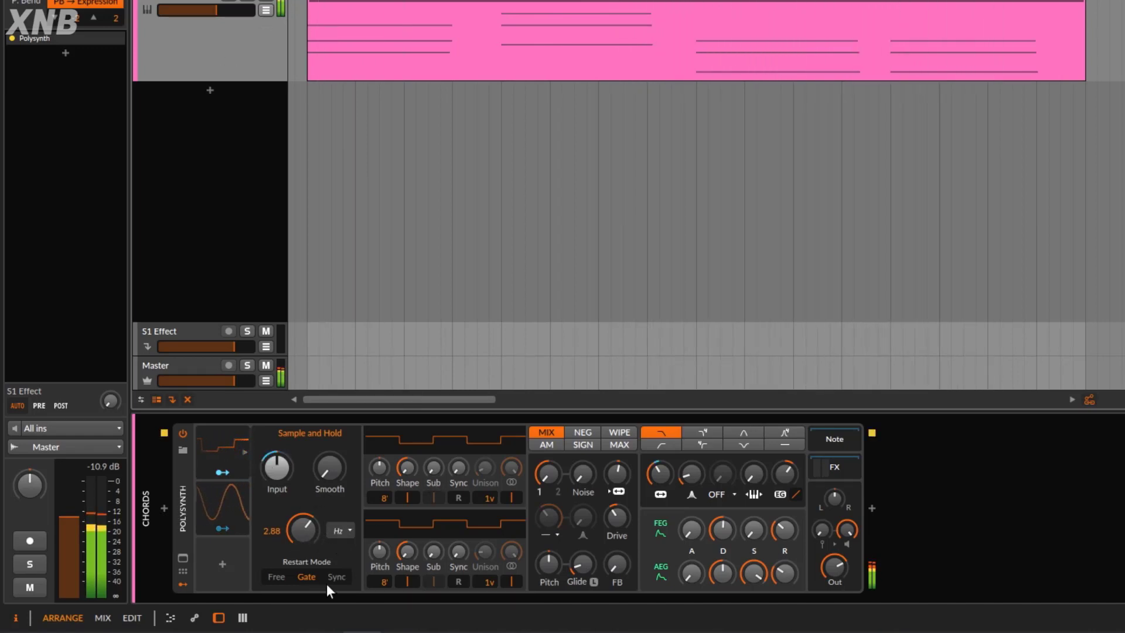
Restart playback from the beginning of the clip to audition the Sync restart mode, and stop it.
{"action": "key", "text": "space"}
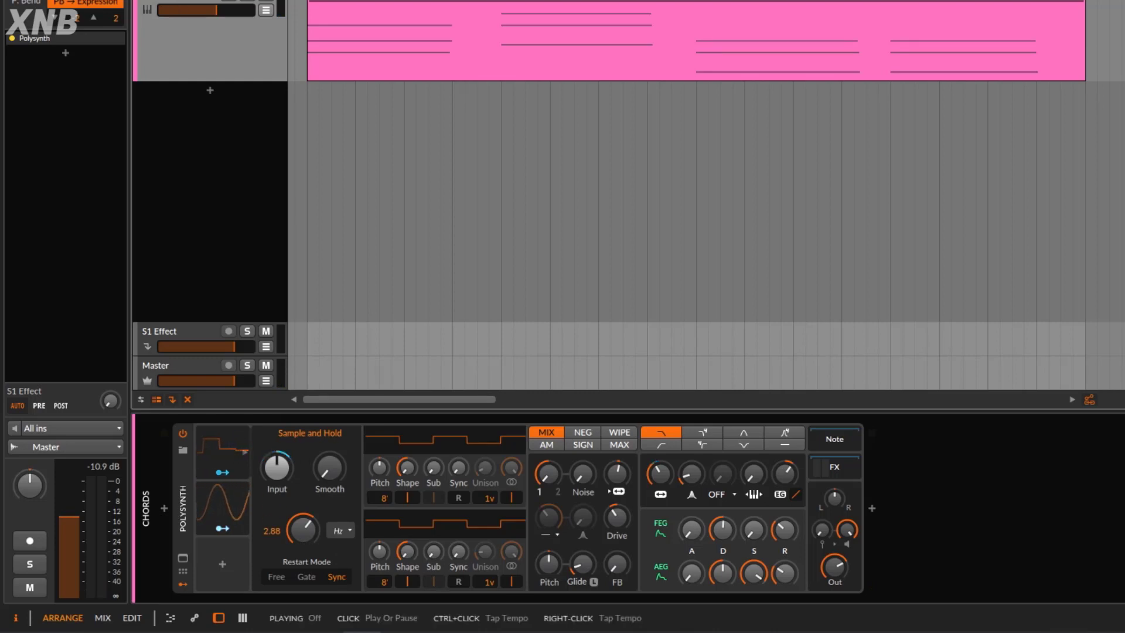
{"action": "key", "text": "space"}
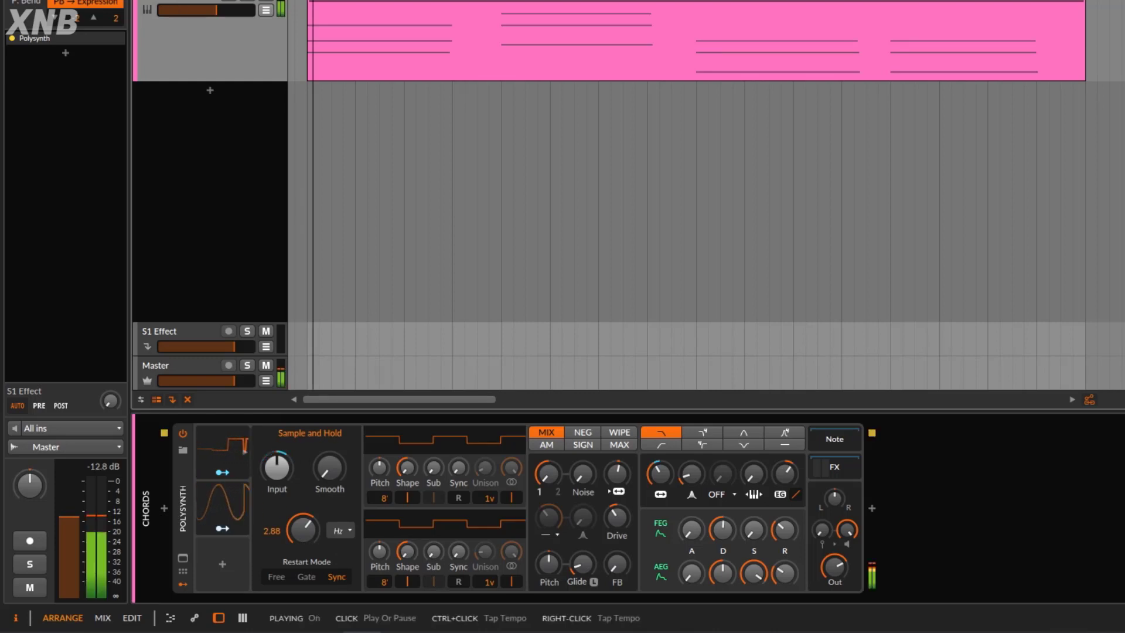
{"action": "key", "text": "space"}
{"action": "left_click", "coordinate": [312, 36]}
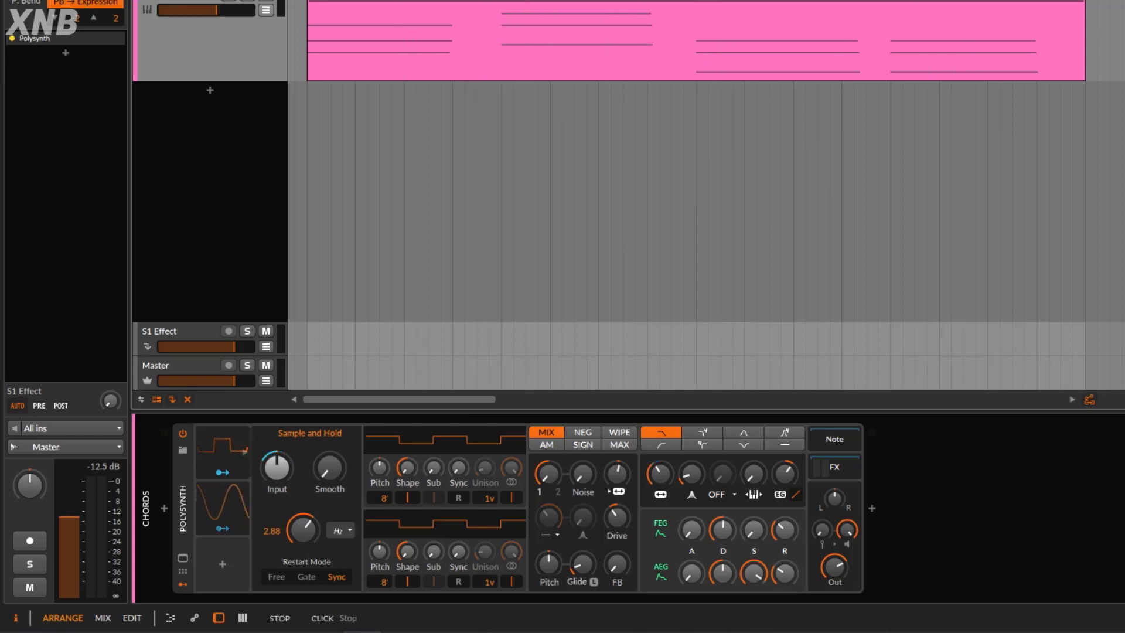
Play the chords again to audition the Sync restart mode, stop playback, and delete the Beat LFO modulator.
{"action": "key", "text": "space"}
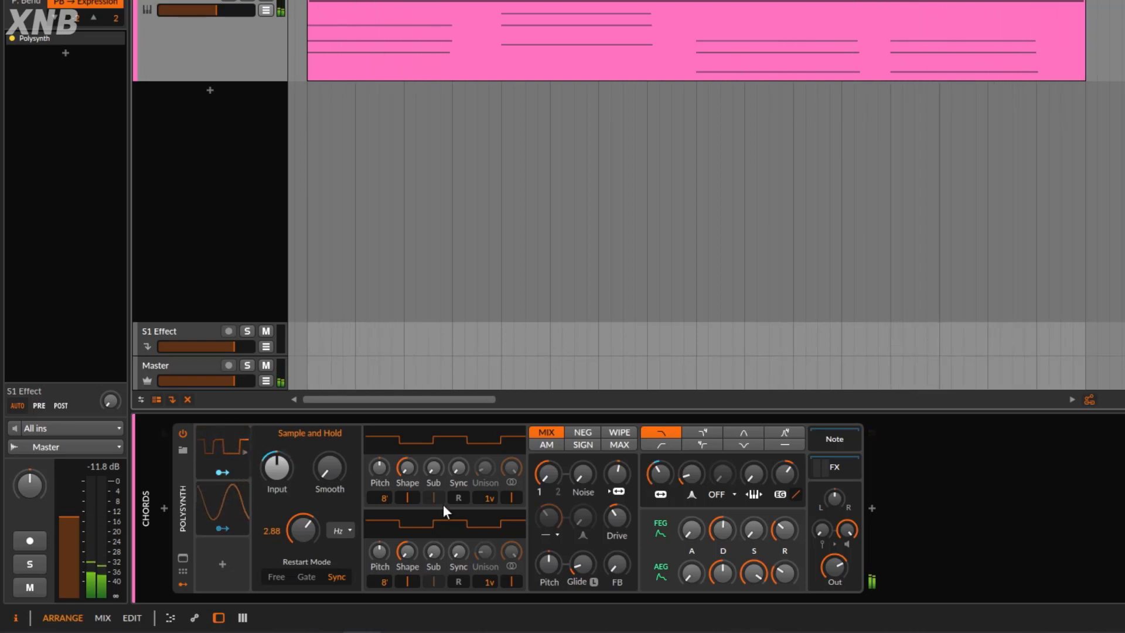
{"action": "key", "text": "space"}
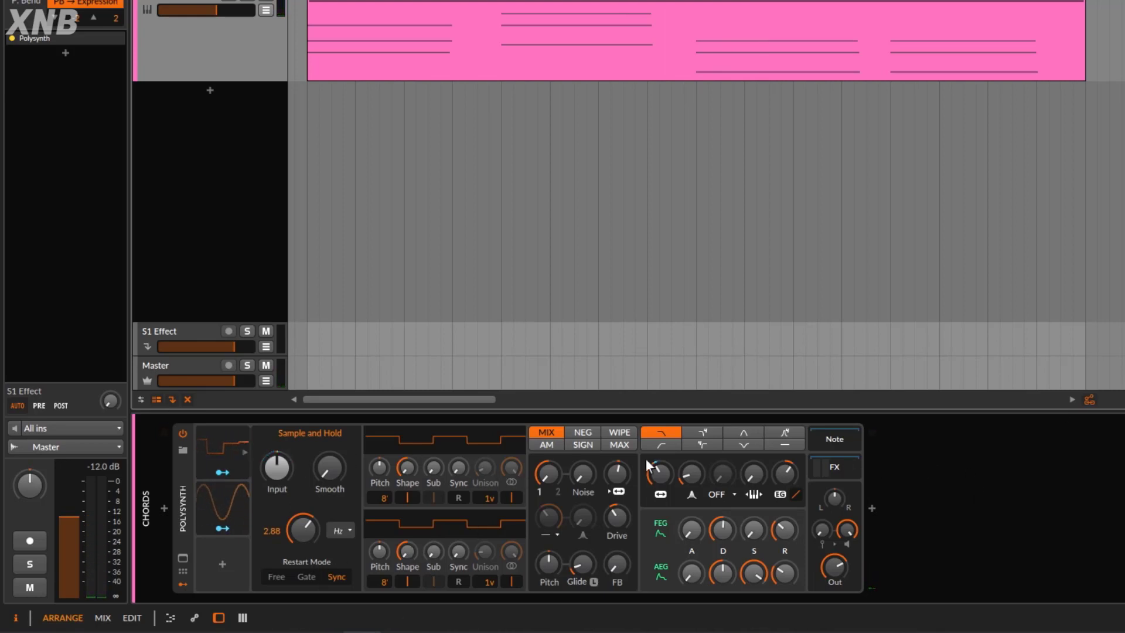
{"action": "left_click", "coordinate": [220, 498]}
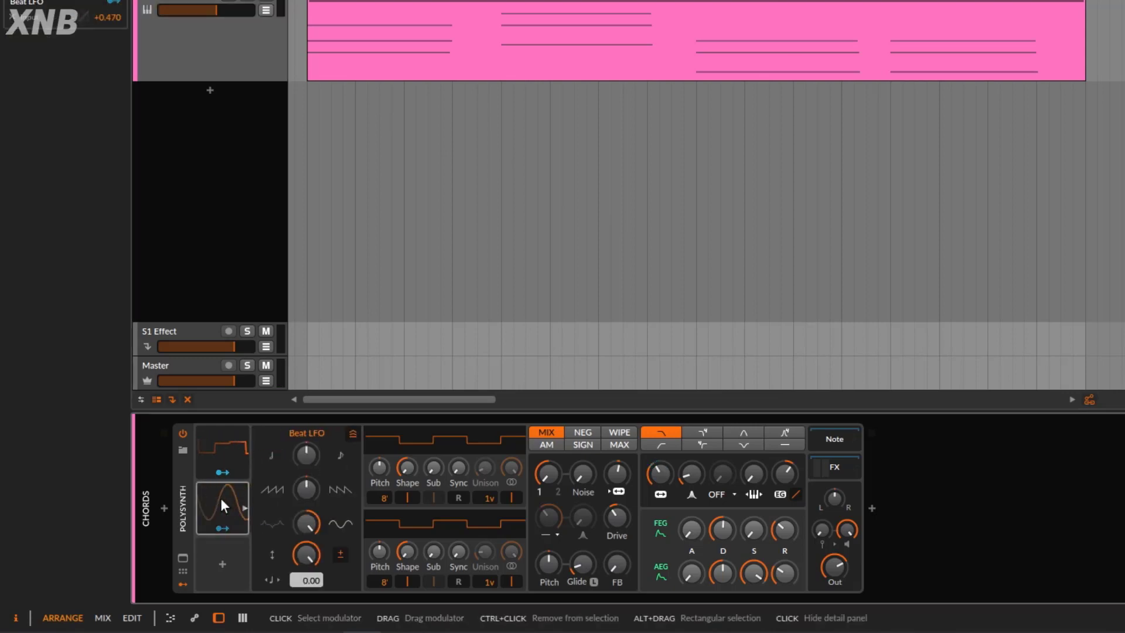
{"action": "key", "text": "Delete"}
{"action": "left_click", "coordinate": [233, 435]}
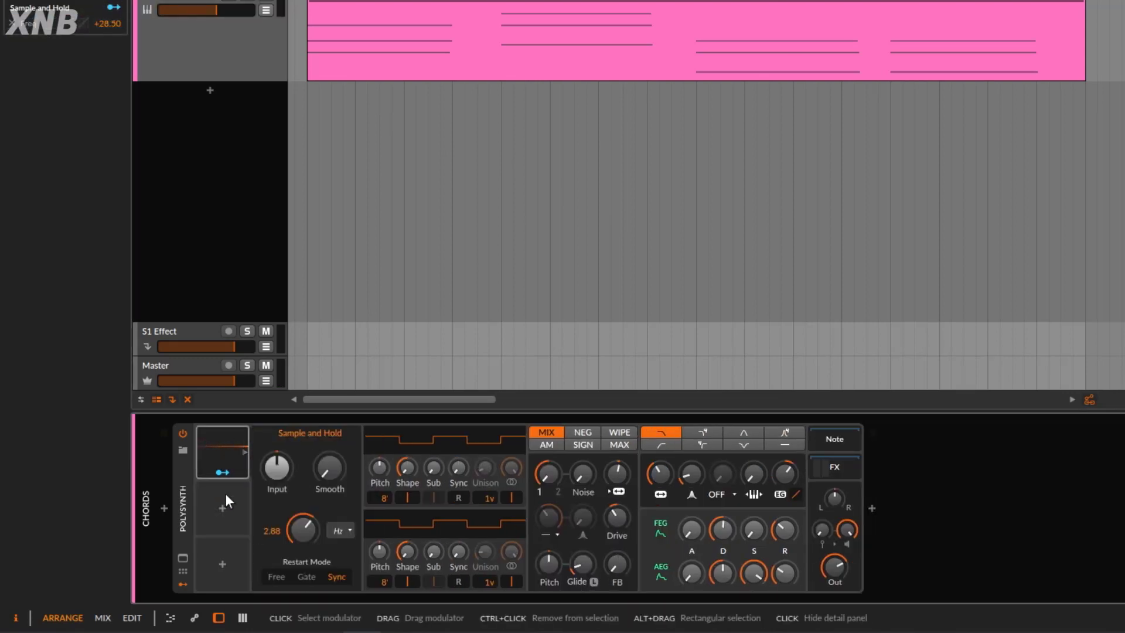
Add a standard LFO modulator to the empty modulator slot below Sample and Hold.
{"action": "left_click", "coordinate": [225, 506]}
{"action": "left_click", "coordinate": [253, 114]}
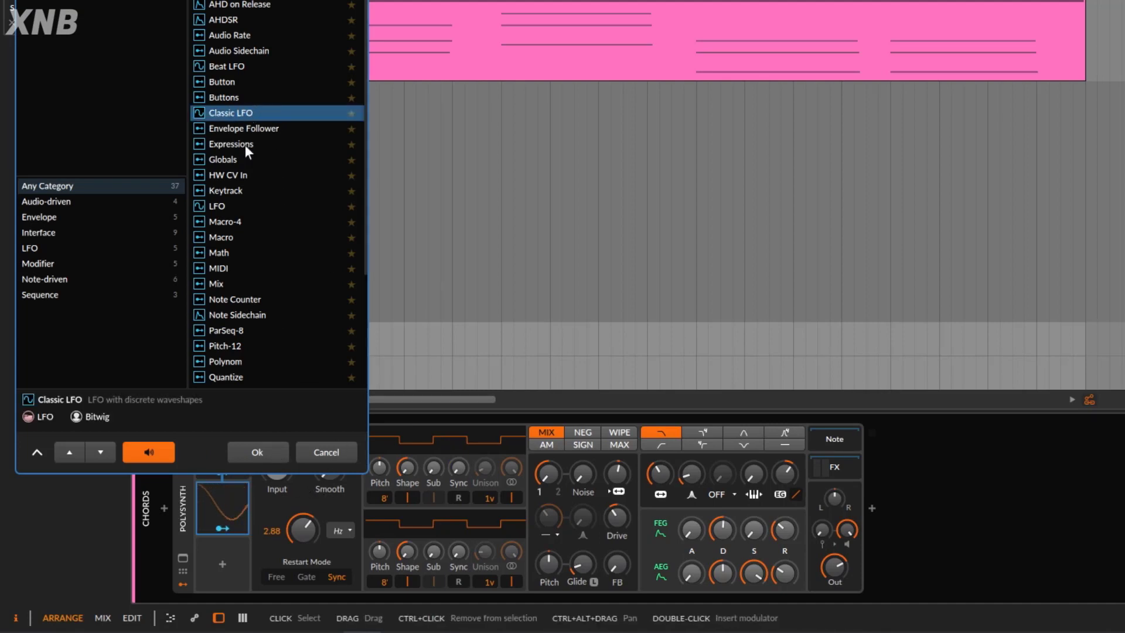
{"action": "left_click", "coordinate": [234, 208]}
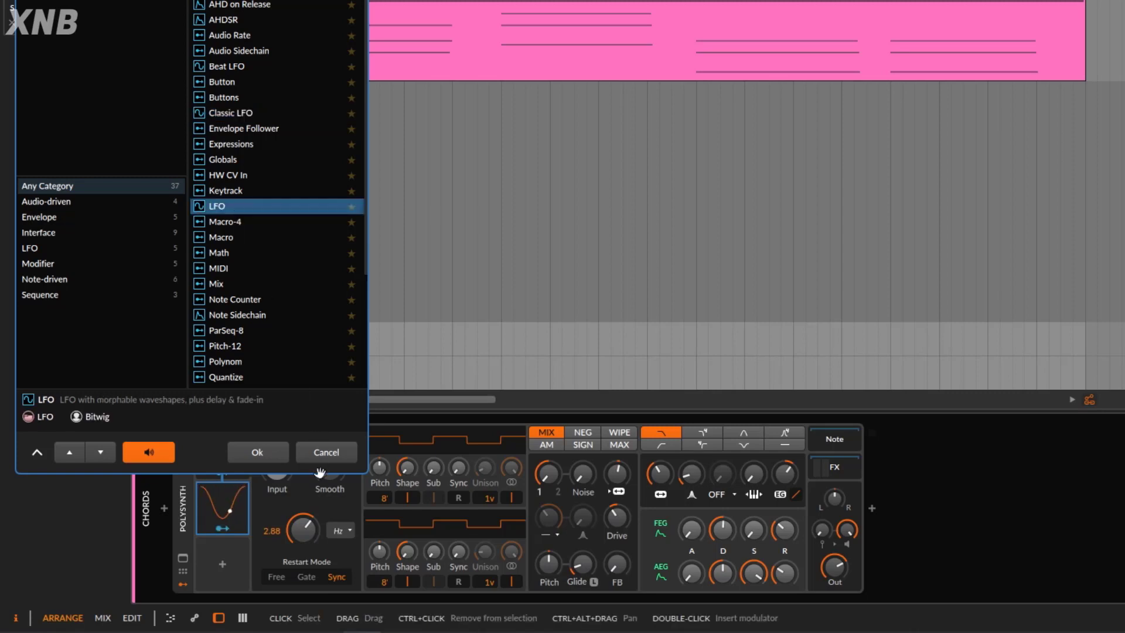
{"action": "left_click", "coordinate": [277, 455]}
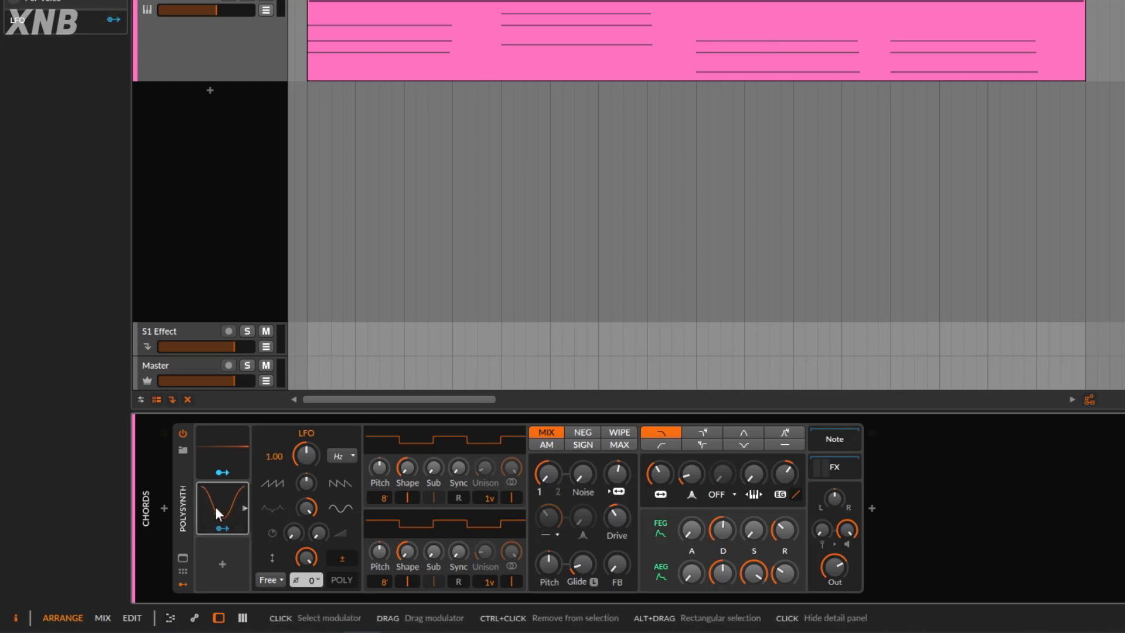
Map the LFO to the Sample and Hold Input with a modulation amount of +0.70.
{"action": "left_click", "coordinate": [216, 436]}
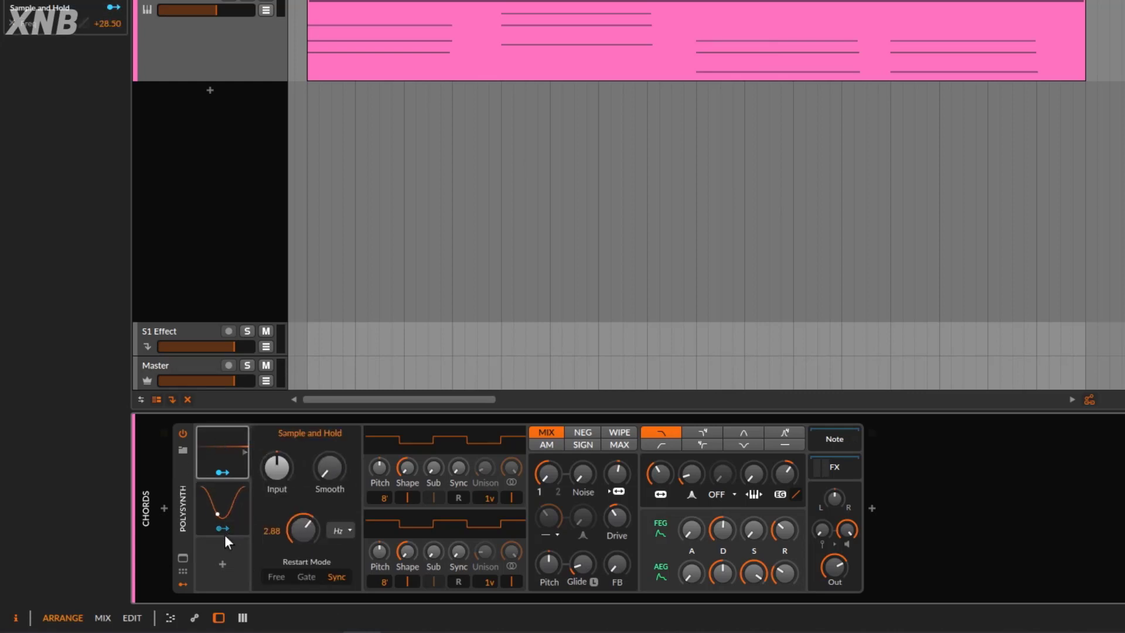
{"action": "left_click", "coordinate": [222, 528]}
{"action": "left_click_drag", "start_coordinate": [278, 468], "coordinate": [277, 445]}
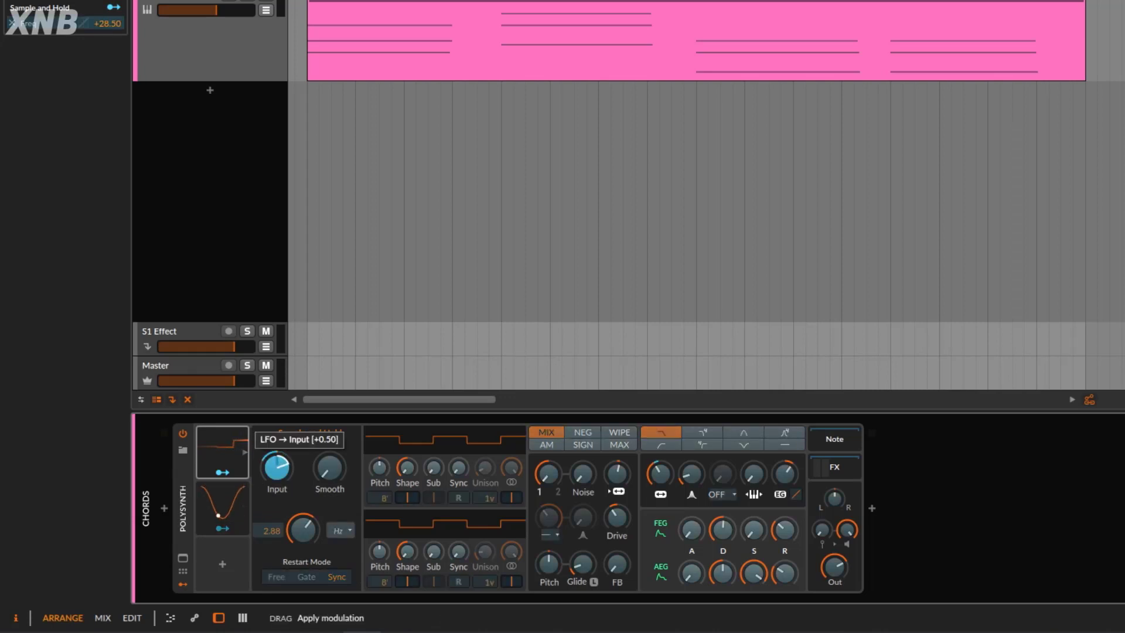
Collapse the Sample and Hold settings, set the filter frequency to about 262 Hz, and start playback.
{"action": "left_click", "coordinate": [217, 455]}
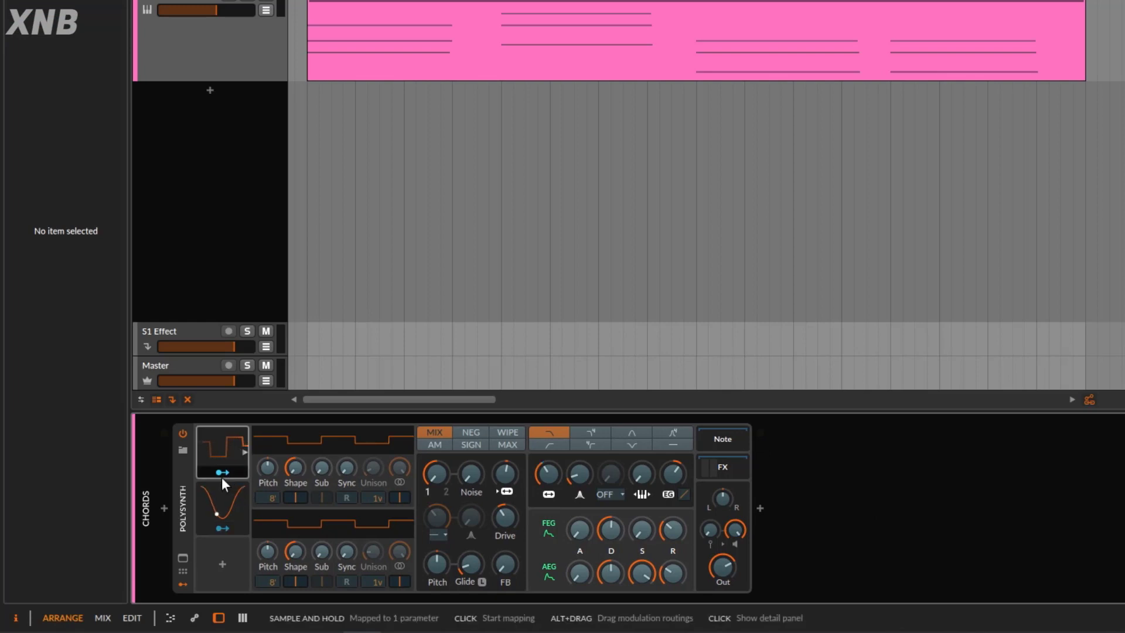
{"action": "left_click", "coordinate": [539, 477]}
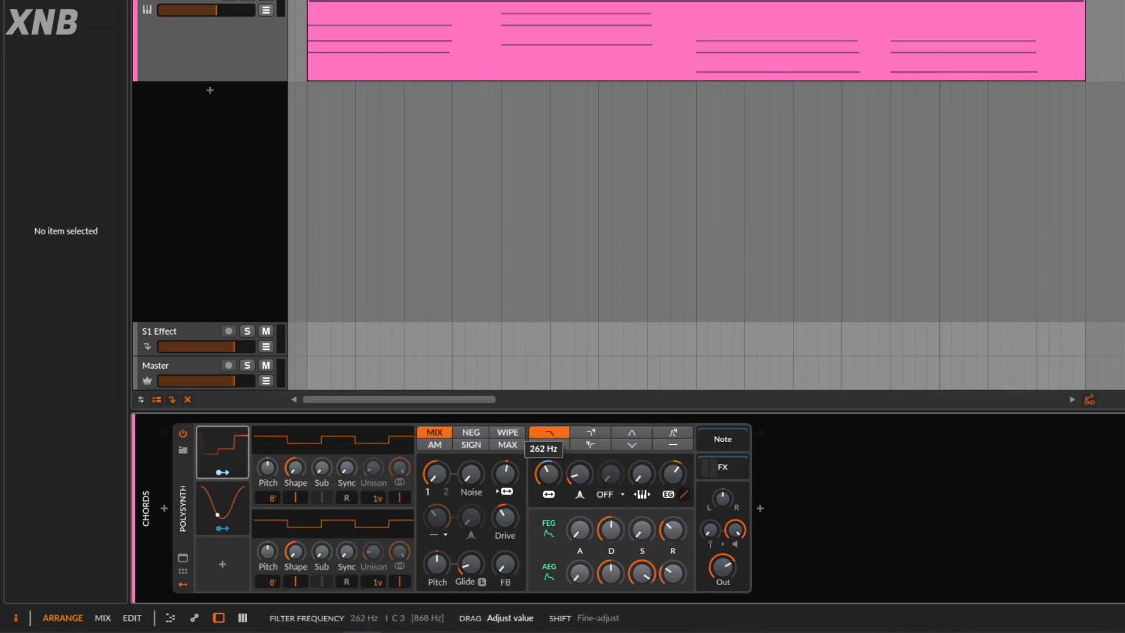
{"action": "key", "text": "space"}
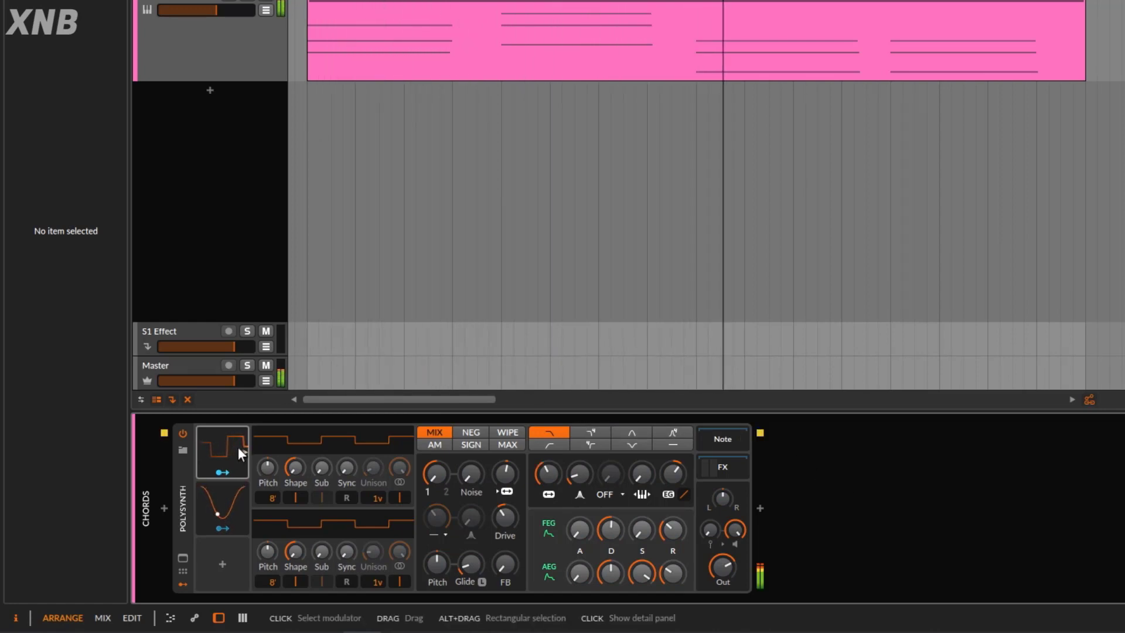
Map Sample and Hold to oscillator 1's Sync with an amount of +12.00.
{"action": "left_click", "coordinate": [225, 473]}
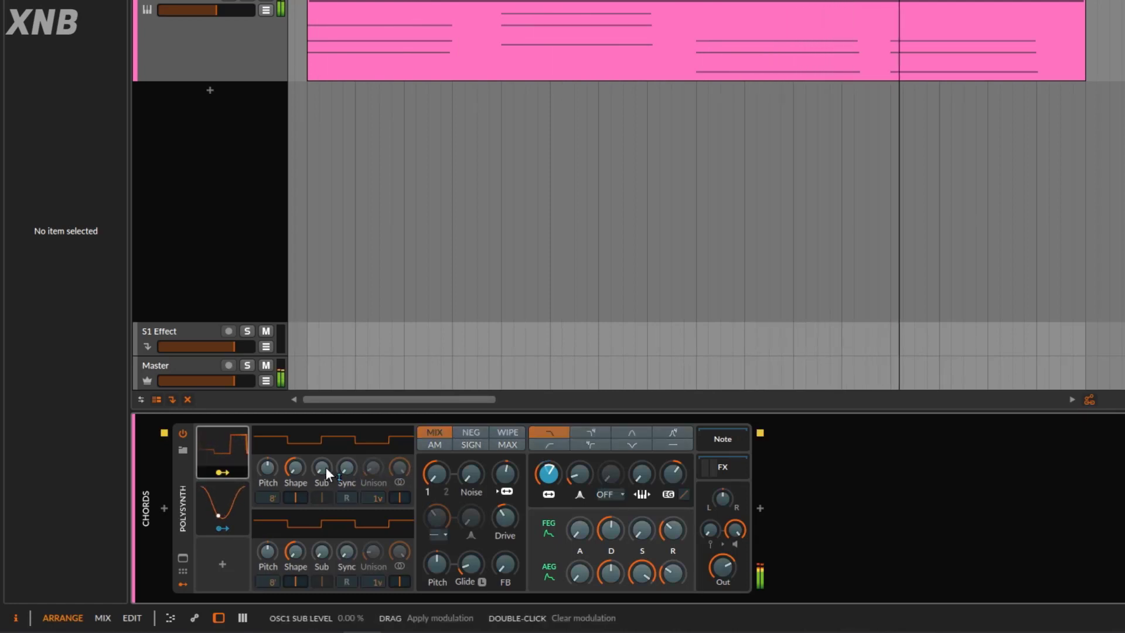
{"action": "left_click_drag", "start_coordinate": [346, 469], "coordinate": [346, 460]}
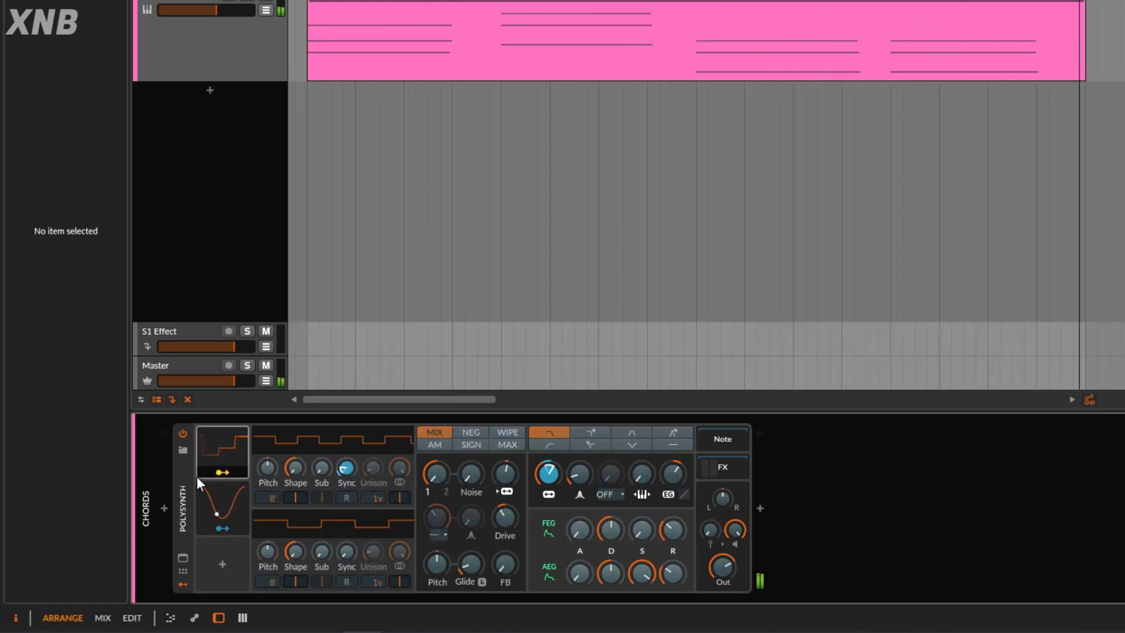
{"action": "left_click", "coordinate": [222, 473]}
Set oscillator 1 to two unison voices and map Sample and Hold to its Unison with an amount of +0.119.
{"action": "left_click_drag", "start_coordinate": [375, 498], "coordinate": [375, 496]}
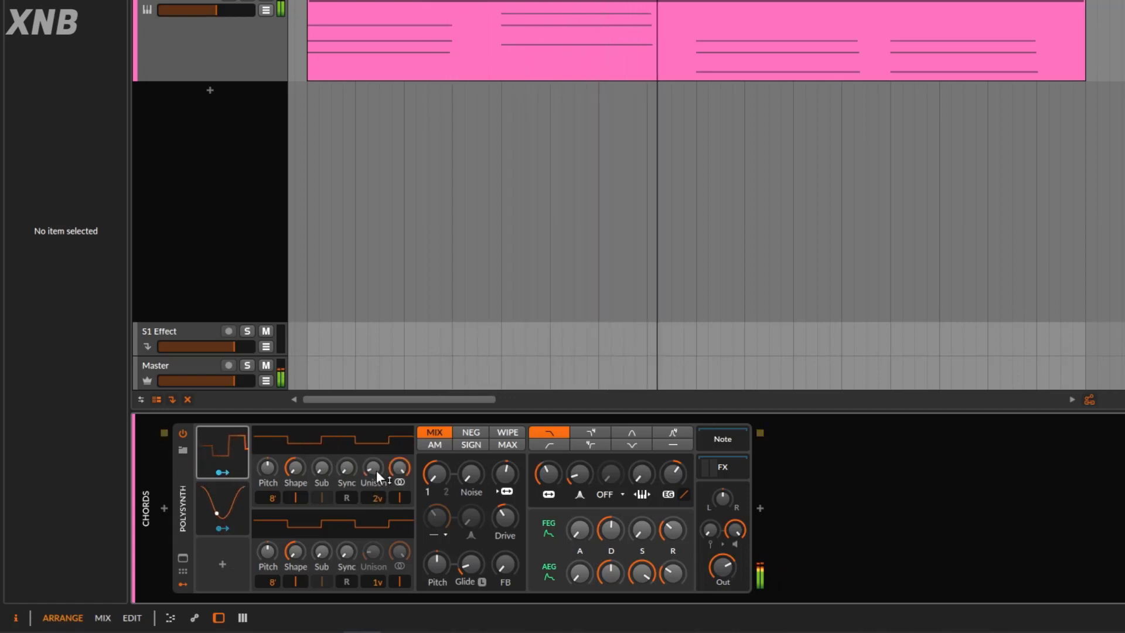
{"action": "left_click", "coordinate": [255, 472]}
{"action": "left_click_drag", "start_coordinate": [369, 469], "coordinate": [369, 462]}
{"action": "left_click", "coordinate": [228, 473]}
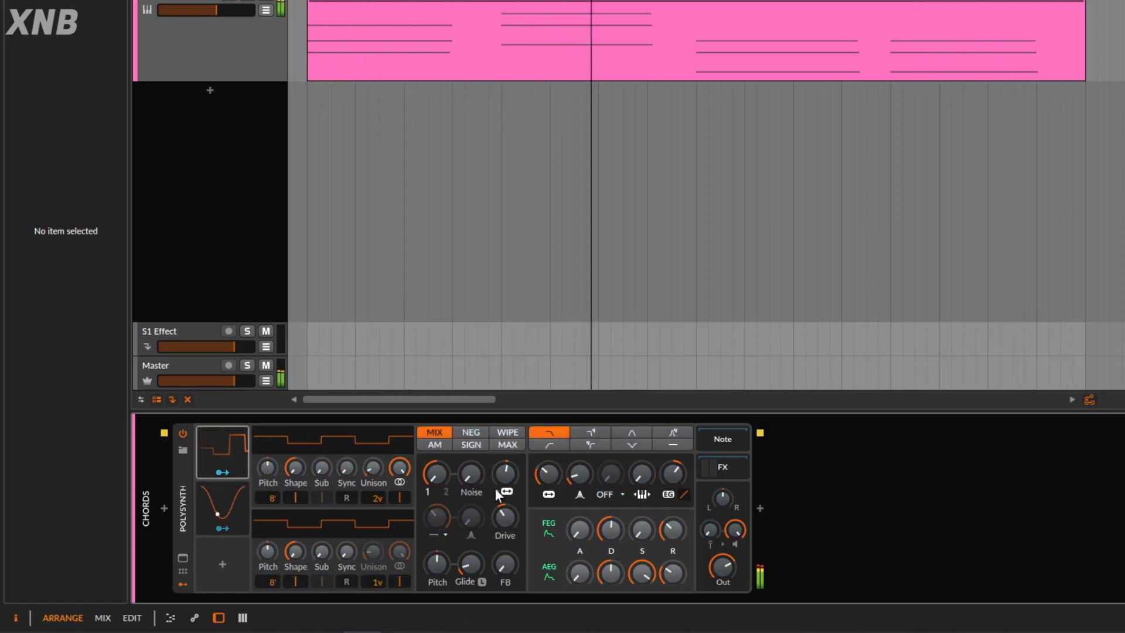
Adjust the filter frequency and map Sample and Hold to the filter resonance with an amount of +0.18.
{"action": "left_click", "coordinate": [547, 475]}
{"action": "left_click", "coordinate": [230, 473]}
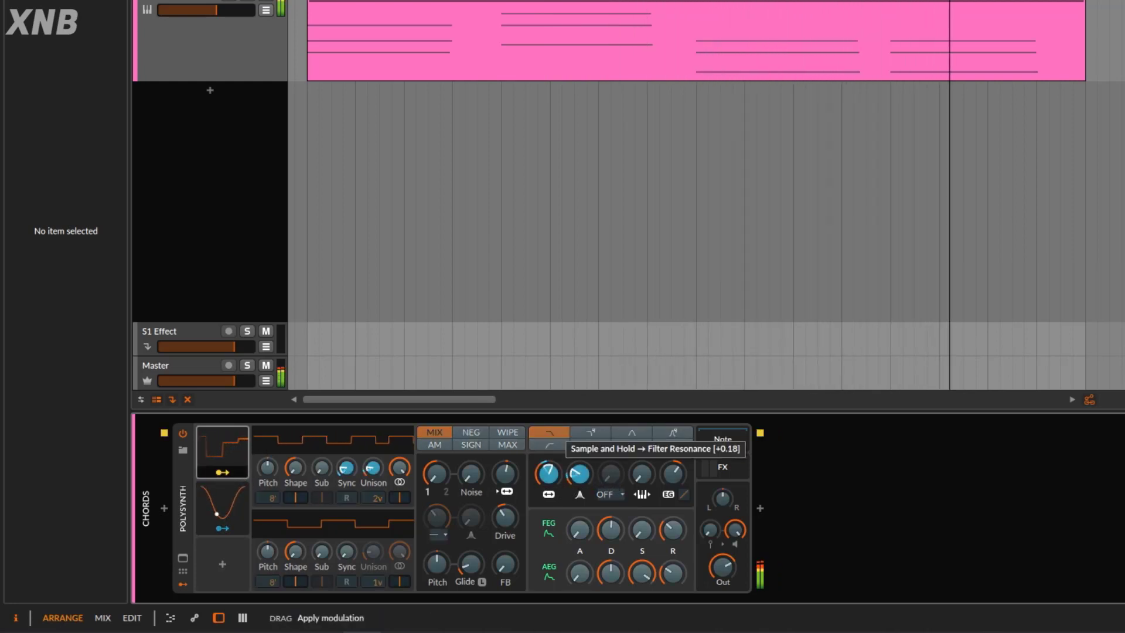
{"action": "left_click_drag", "start_coordinate": [579, 474], "coordinate": [582, 473]}
{"action": "left_click", "coordinate": [250, 443]}
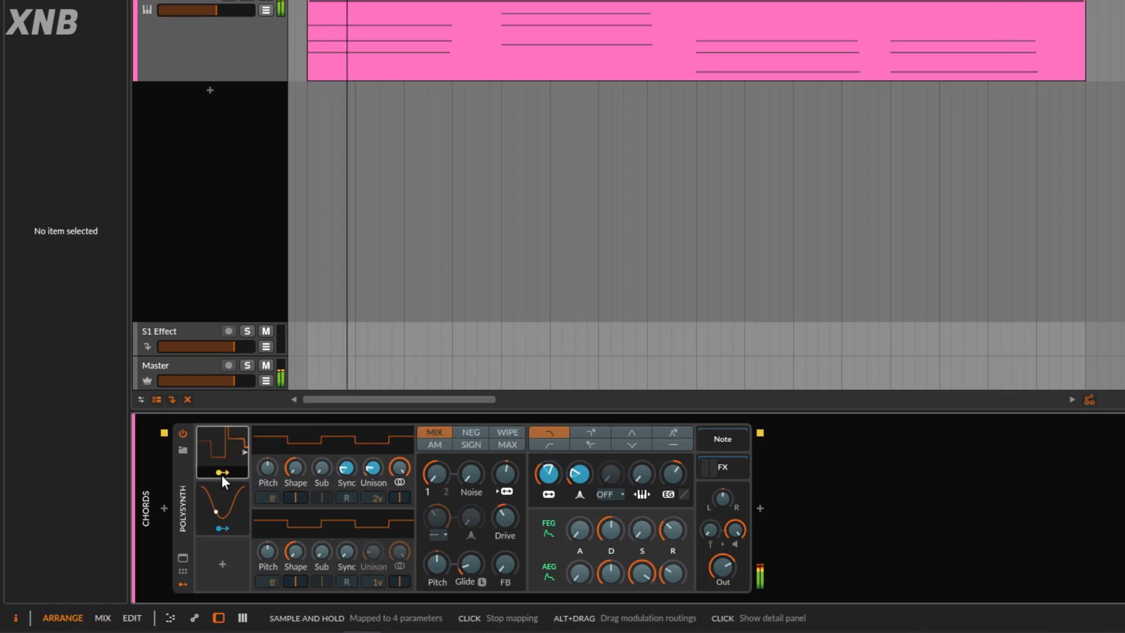
Show the Sample and Hold settings, change its restart mode to Gate, and keep the modulator selected.
{"action": "left_click", "coordinate": [240, 450]}
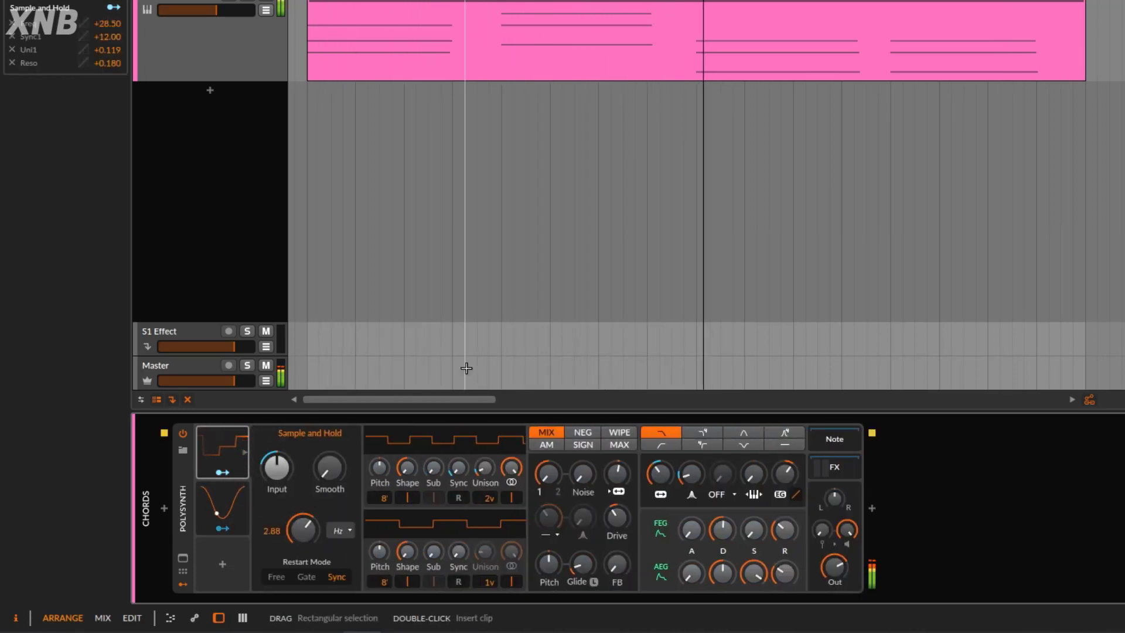
{"action": "left_click", "coordinate": [307, 576]}
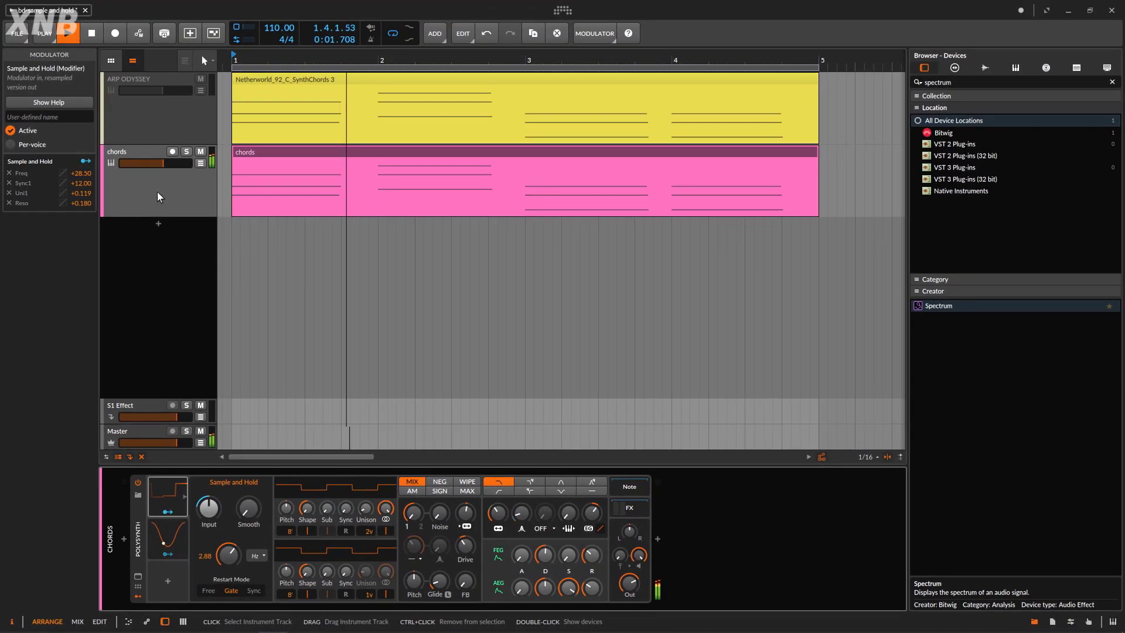
{"action": "left_click", "coordinate": [163, 487]}
{"action": "left_click", "coordinate": [167, 489]}
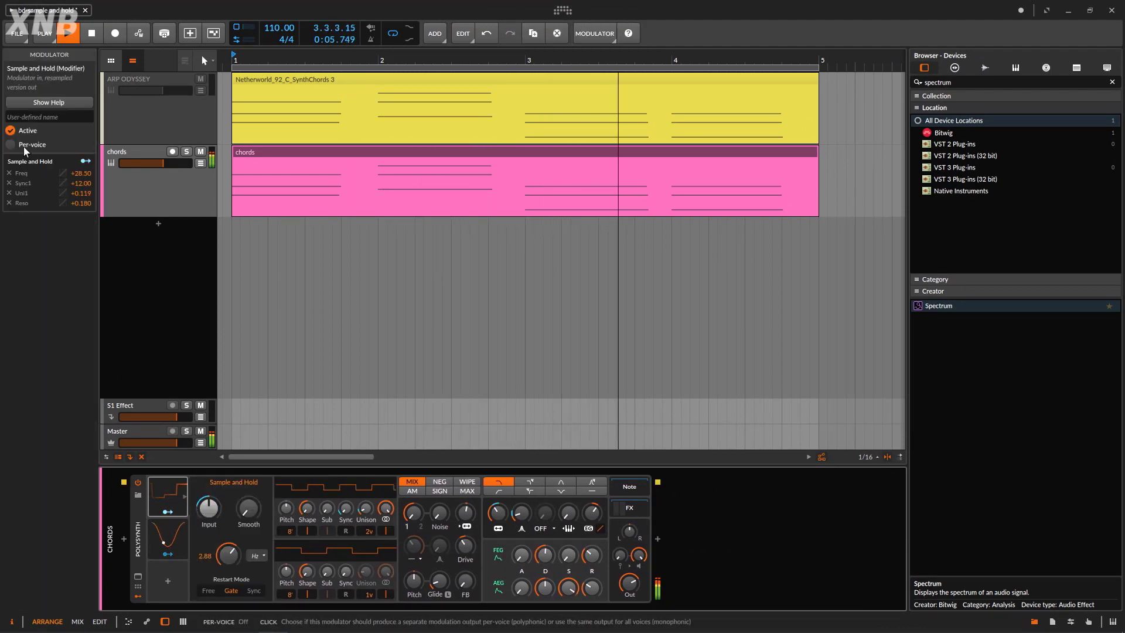
Compare Sample and Hold with Per-voice off and on during playback, and leave Per-voice enabled.
{"action": "key", "text": "space"}
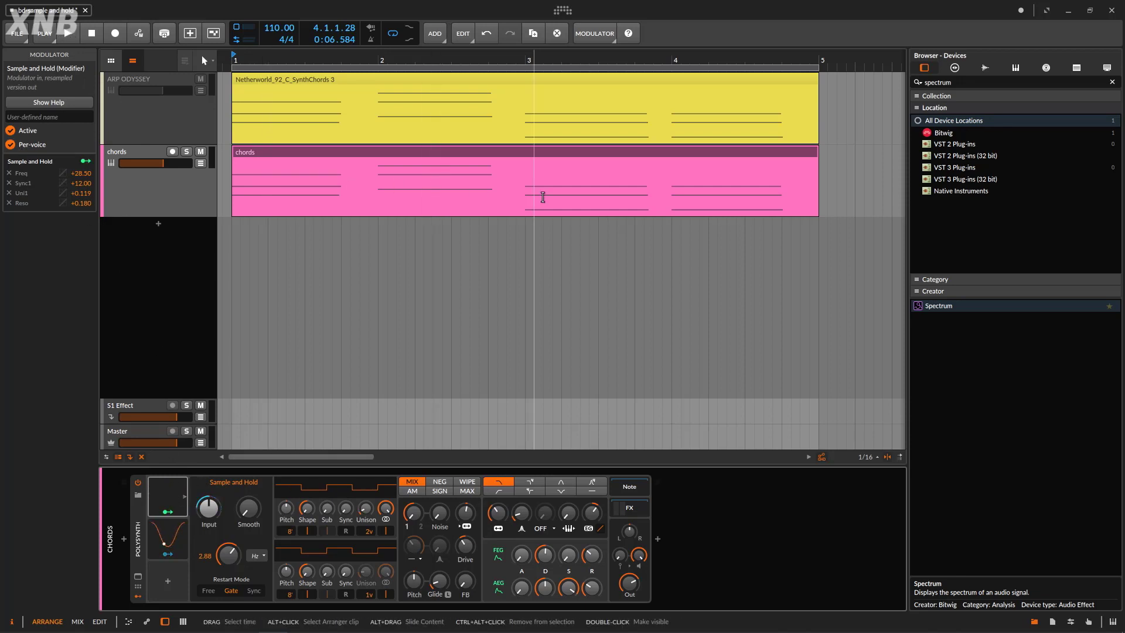
{"action": "key", "text": "space"}
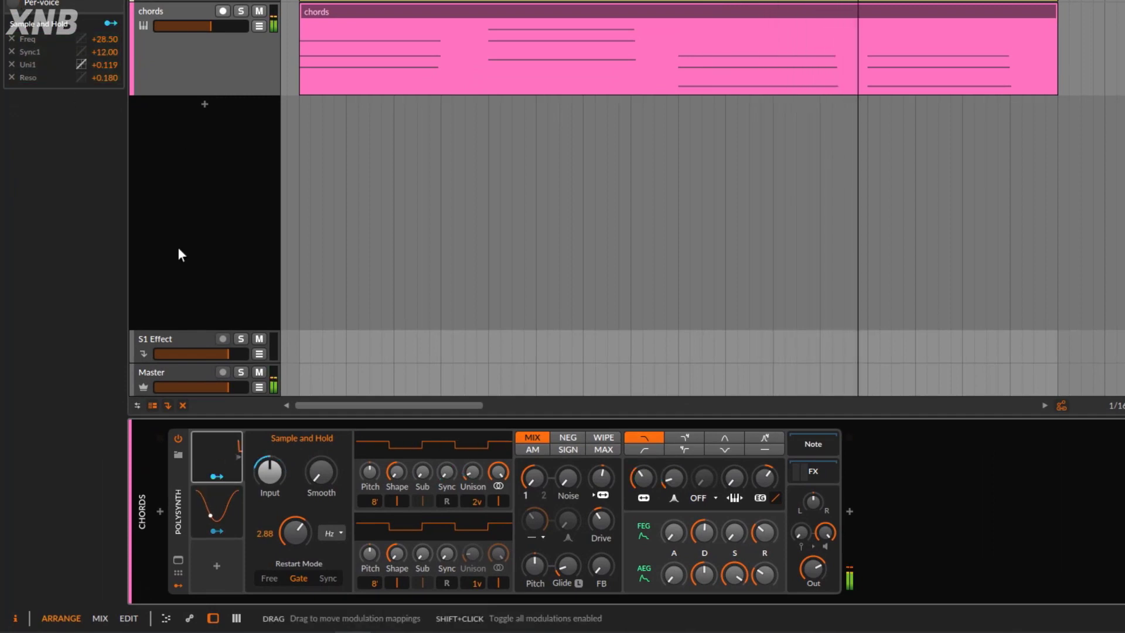
{"action": "left_click", "coordinate": [18, 5]}
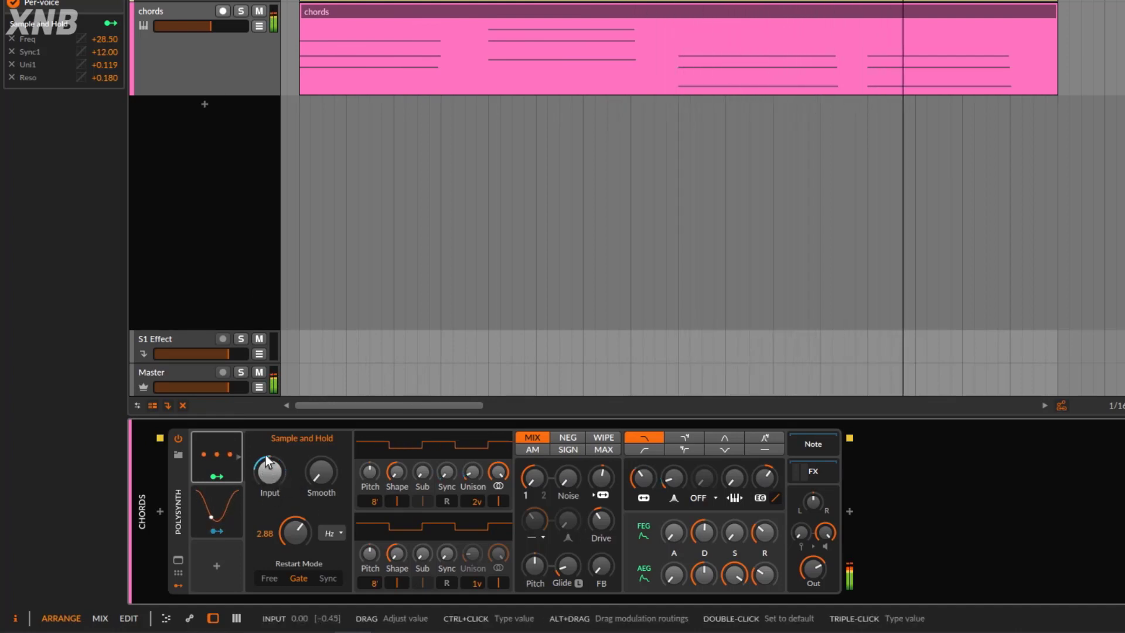
Enable Per-voice and the Poly option on the LFO modulator.
{"action": "left_click", "coordinate": [219, 507]}
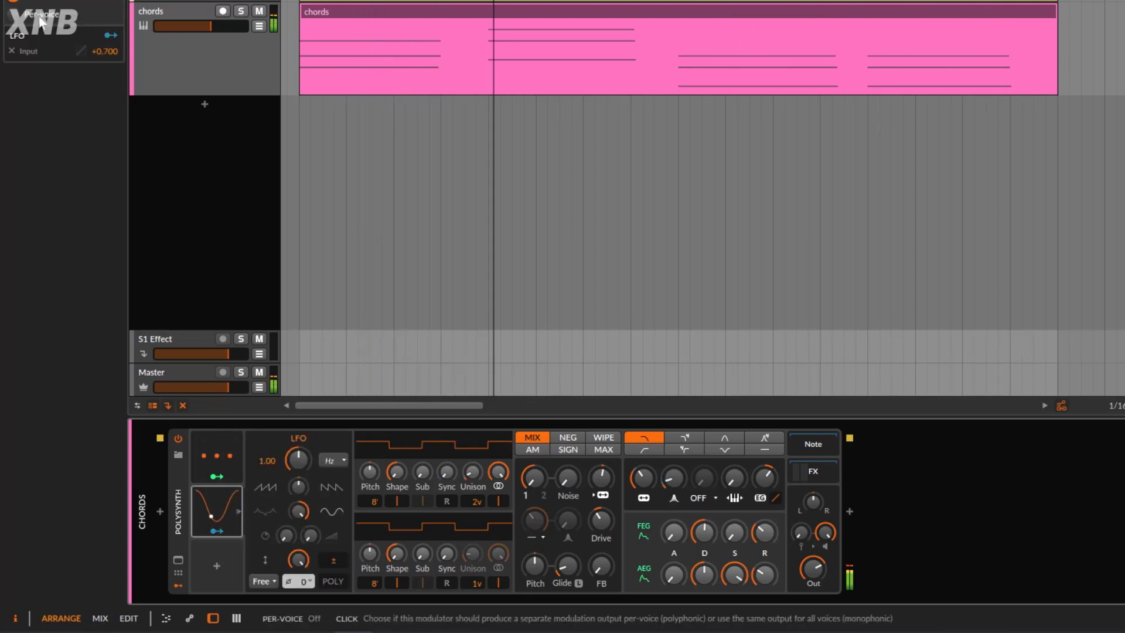
{"action": "left_click", "coordinate": [331, 581]}
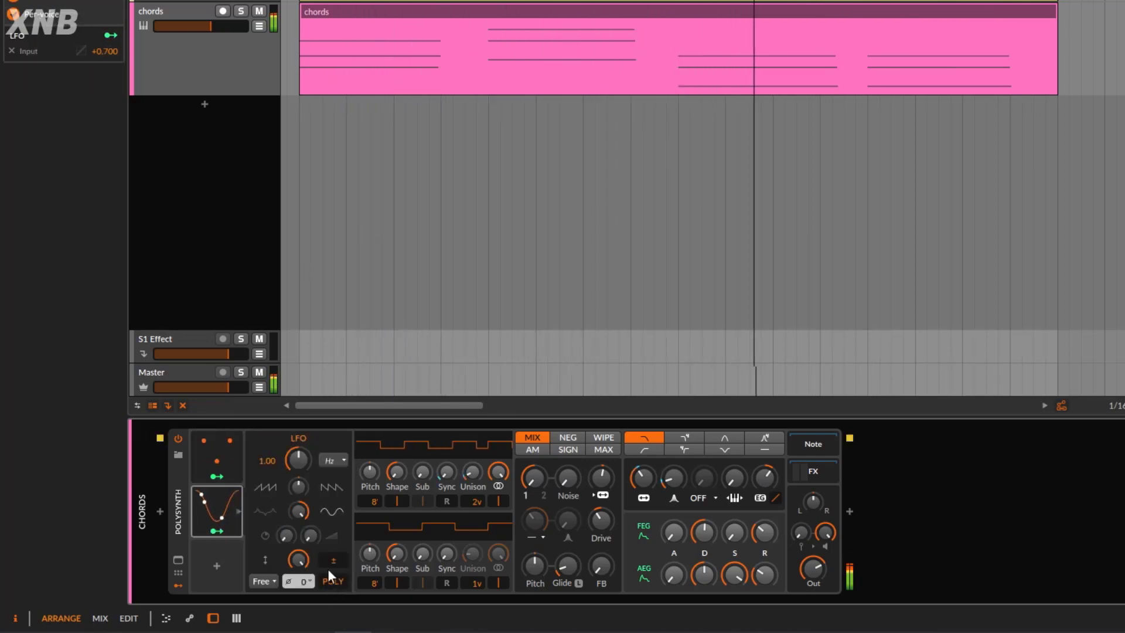
Raise the Sample and Hold amounts to +16.80 for Sync, +0.233 for Unison, +35.50 for filter frequency and +0.255 for resonance.
{"action": "left_click", "coordinate": [222, 455]}
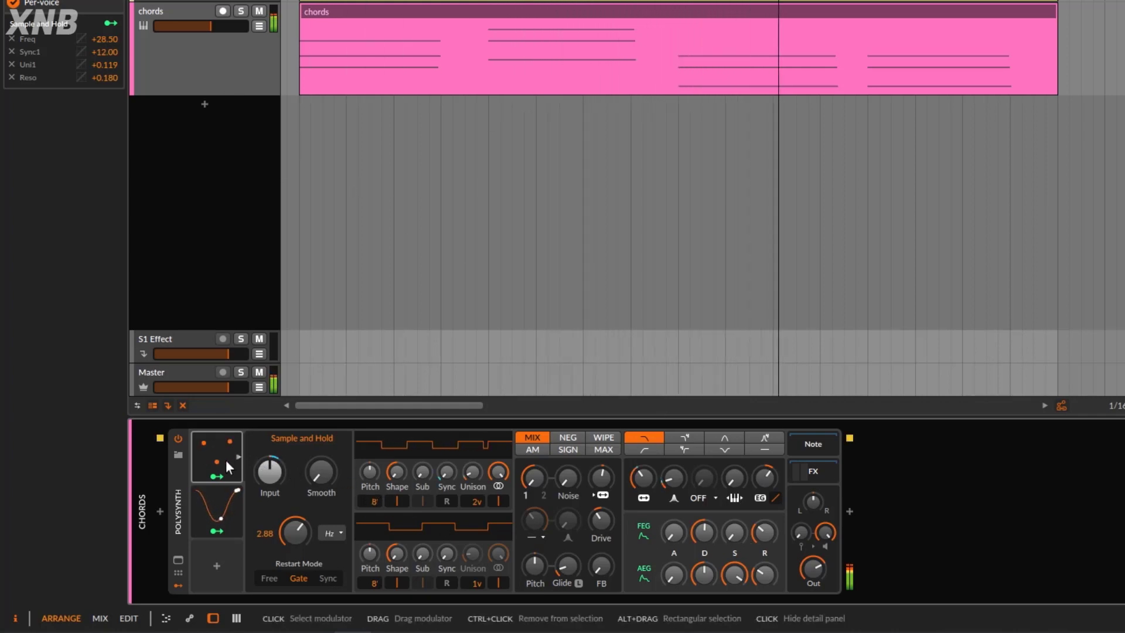
{"action": "left_click", "coordinate": [217, 476]}
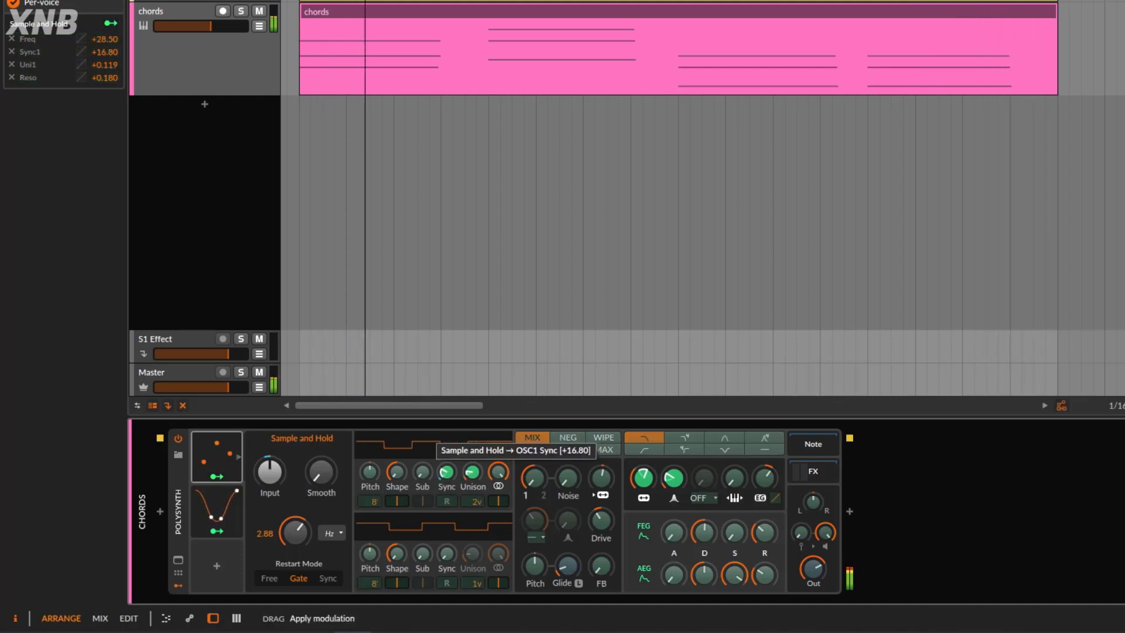
{"action": "left_click_drag", "start_coordinate": [447, 472], "coordinate": [479, 459]}
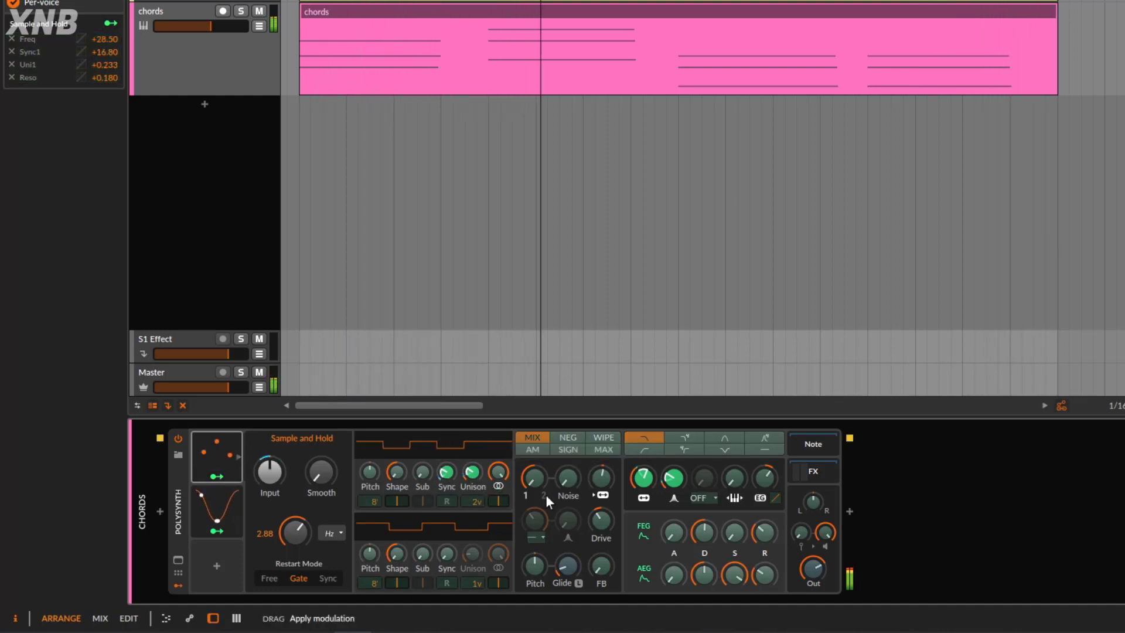
{"action": "left_click_drag", "start_coordinate": [635, 480], "coordinate": [665, 467]}
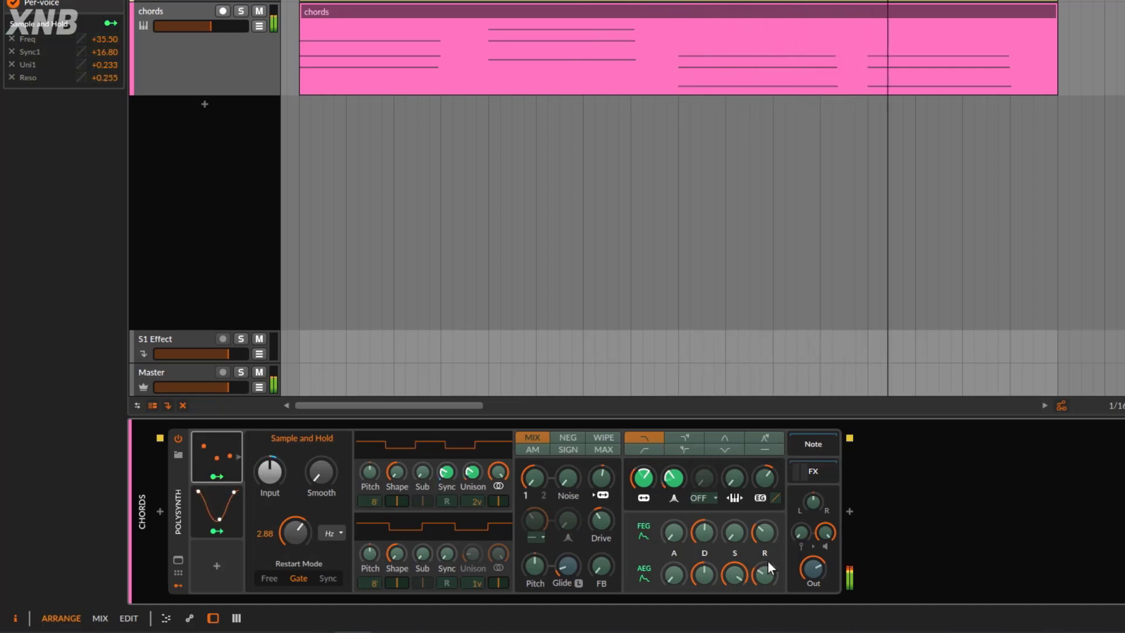
{"action": "left_click", "coordinate": [213, 480]}
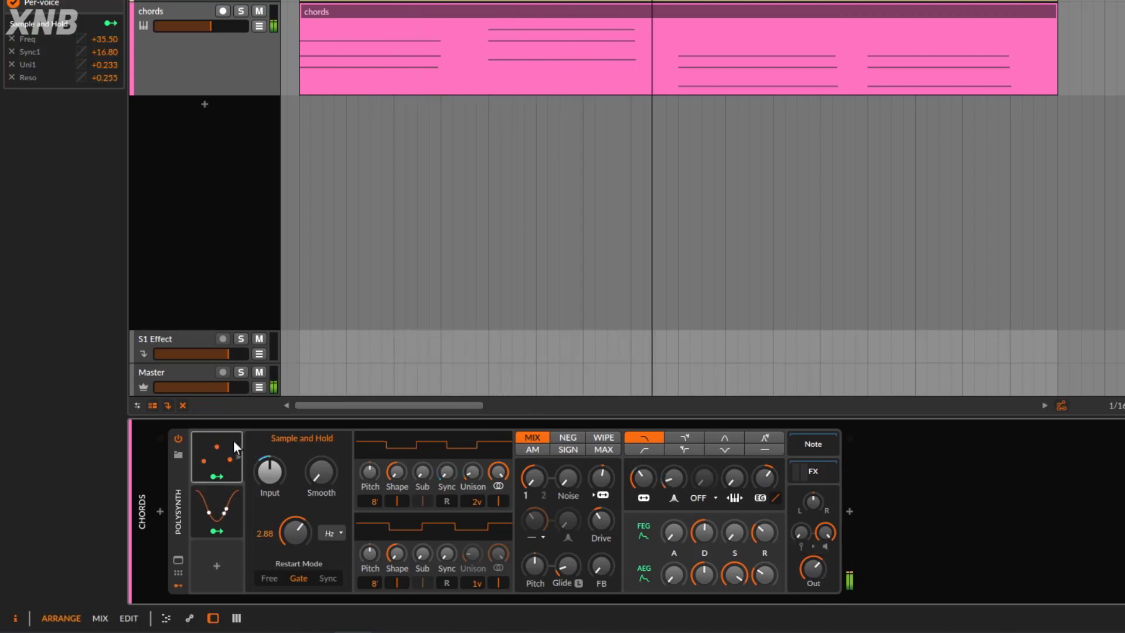
Examine the per-voice Sample and Hold and LFO modulators while the chords play, checking the LFO's mapping to Input.
{"action": "left_click", "coordinate": [220, 456]}
{"action": "left_click", "coordinate": [218, 450]}
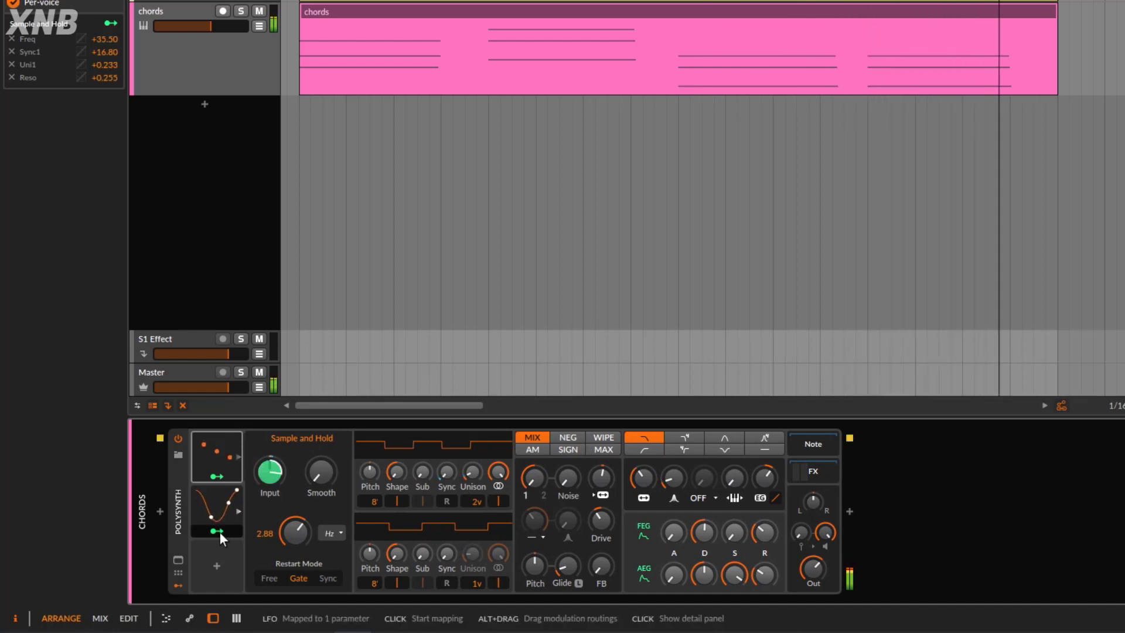
{"action": "left_click", "coordinate": [210, 504]}
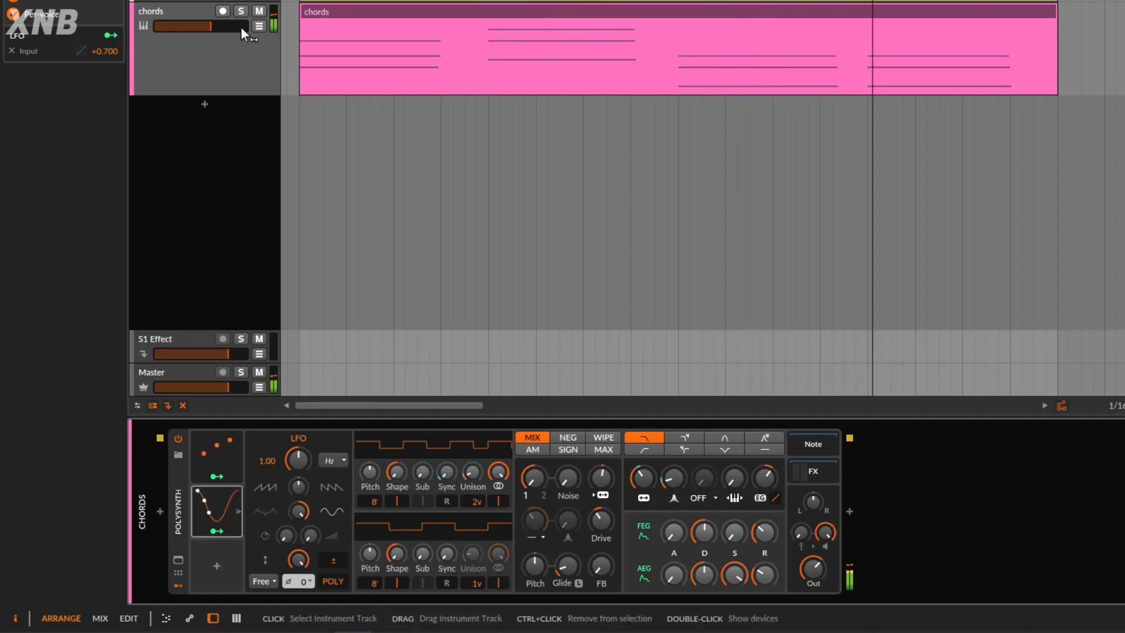
{"action": "left_click", "coordinate": [233, 51]}
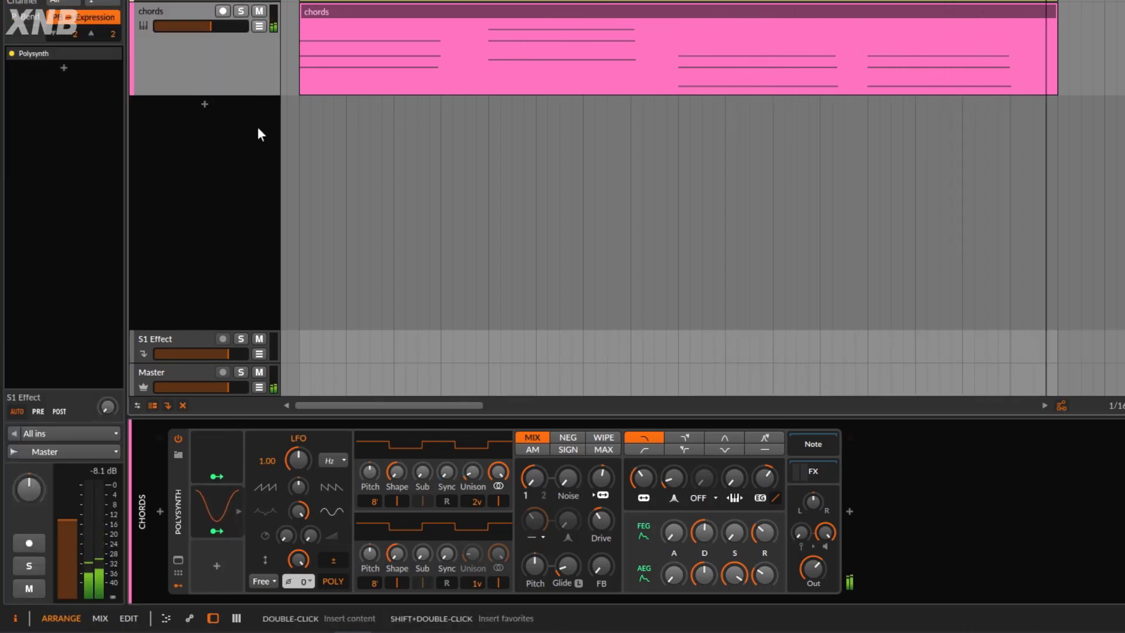
{"action": "left_click", "coordinate": [215, 455]}
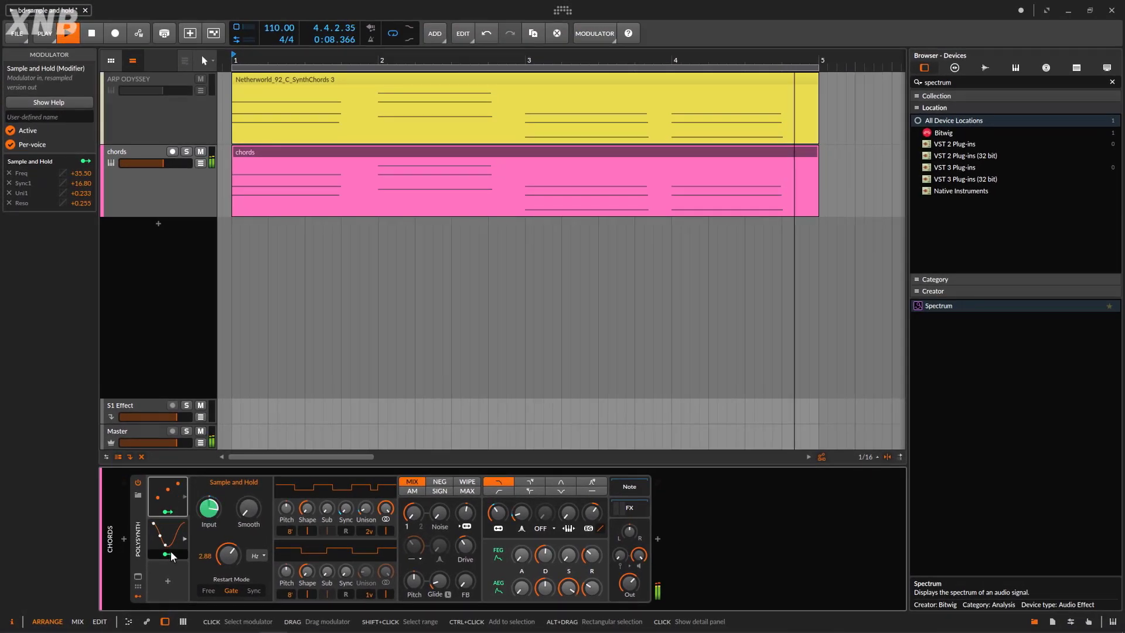
Set the LFO's modulation of the Sample and Hold Input to +1.230 and lower the Polysynth output to about -6.9 dB.
{"action": "left_click", "coordinate": [213, 533]}
{"action": "left_click_drag", "start_coordinate": [265, 475], "coordinate": [265, 460]}
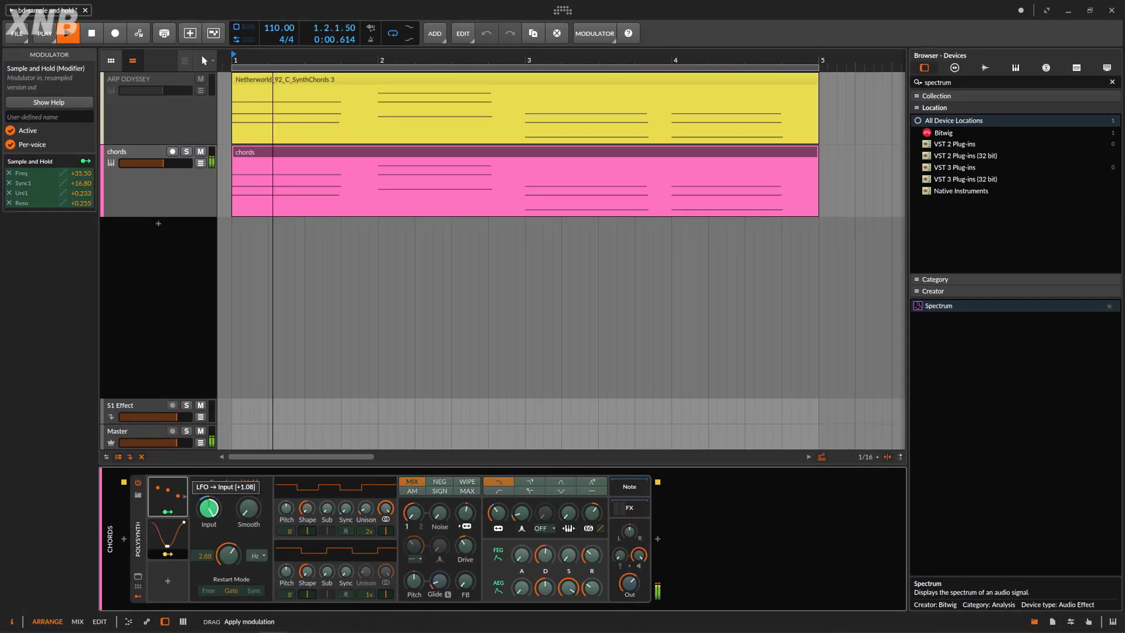
{"action": "left_click", "coordinate": [207, 522]}
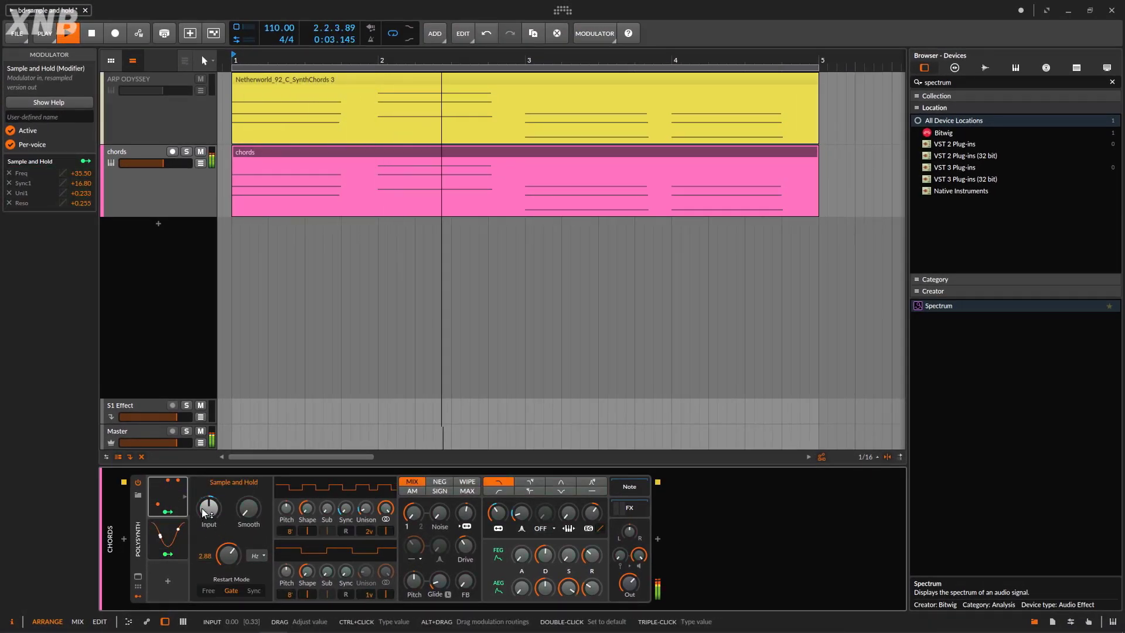
{"action": "left_click_drag", "start_coordinate": [629, 585], "coordinate": [630, 593]}
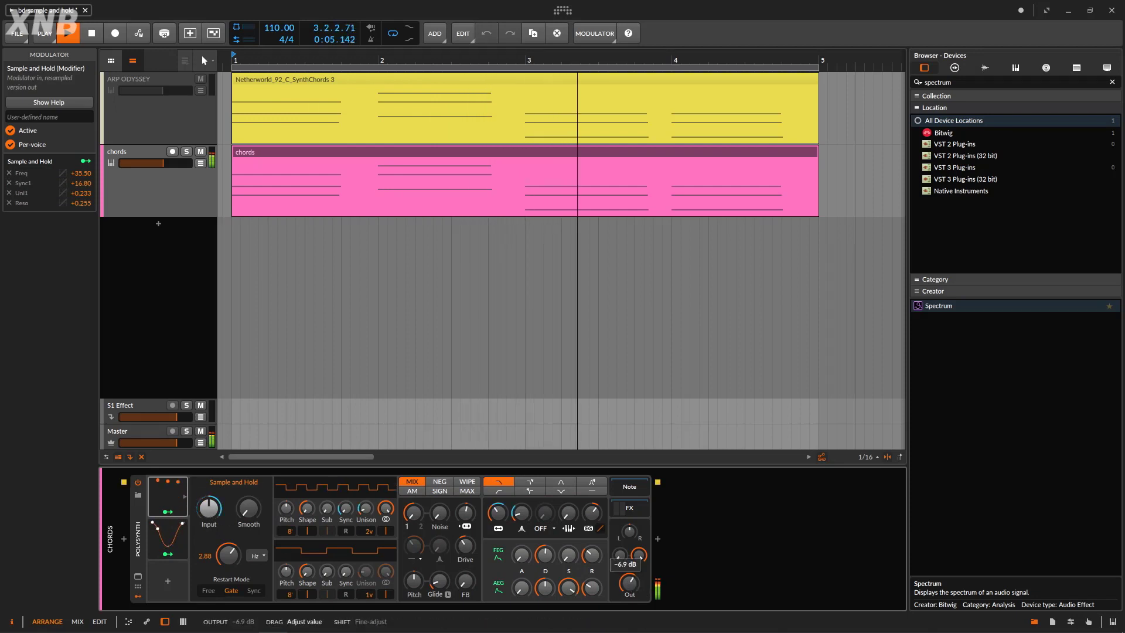
Compare the chords with the LFO modulator deactivated and active during playback, and leave it active.
{"action": "left_click", "coordinate": [168, 538]}
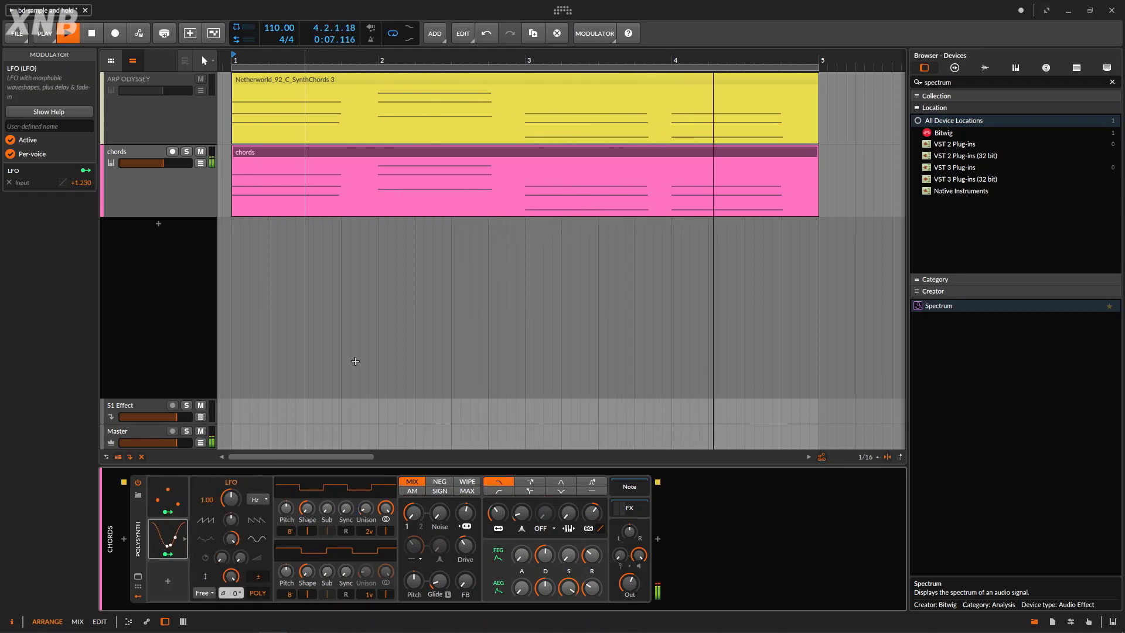
{"action": "left_click", "coordinate": [595, 44]}
{"action": "left_click", "coordinate": [604, 64]}
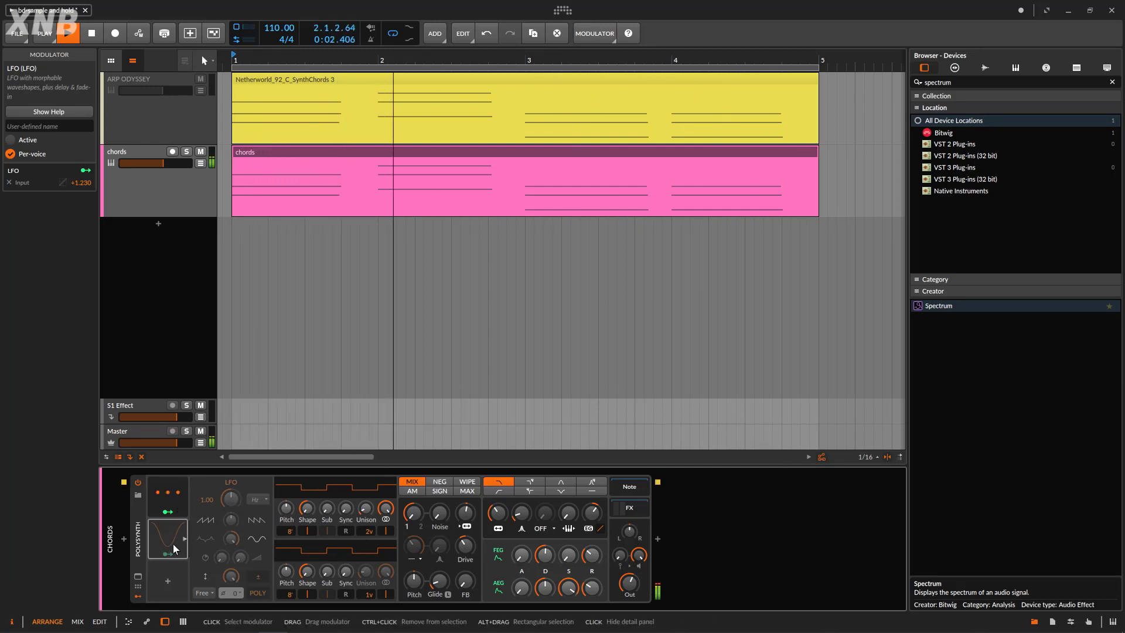
{"action": "left_click", "coordinate": [595, 33]}
{"action": "left_click", "coordinate": [604, 53]}
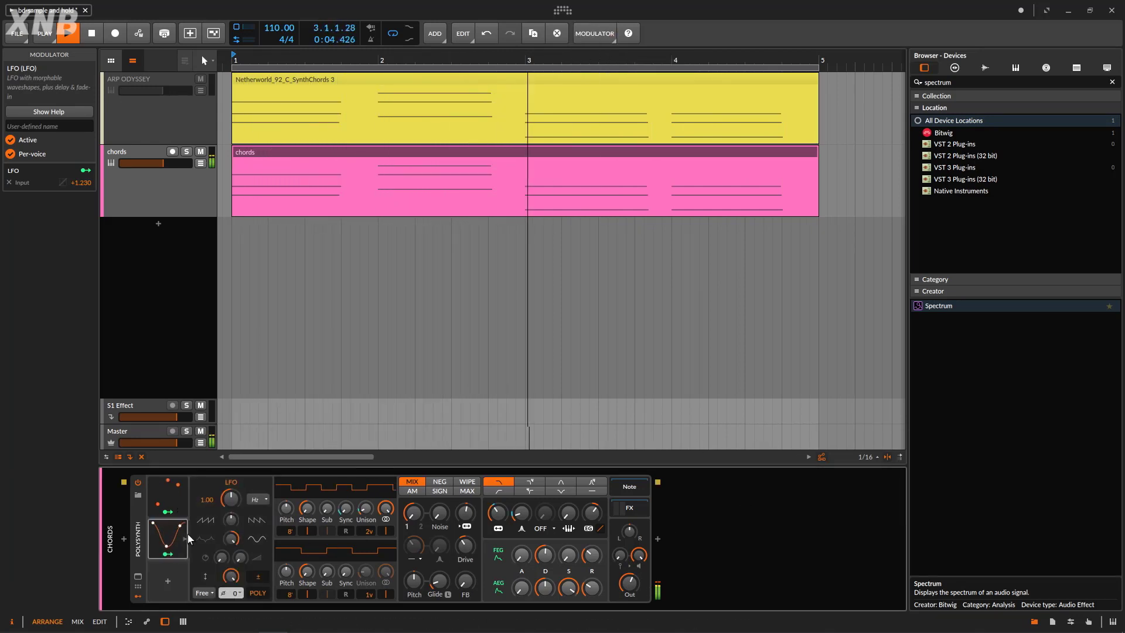
Open the Polysynth's FX chain and set the Delay-2 mix to about 13%.
{"action": "left_click", "coordinate": [631, 509]}
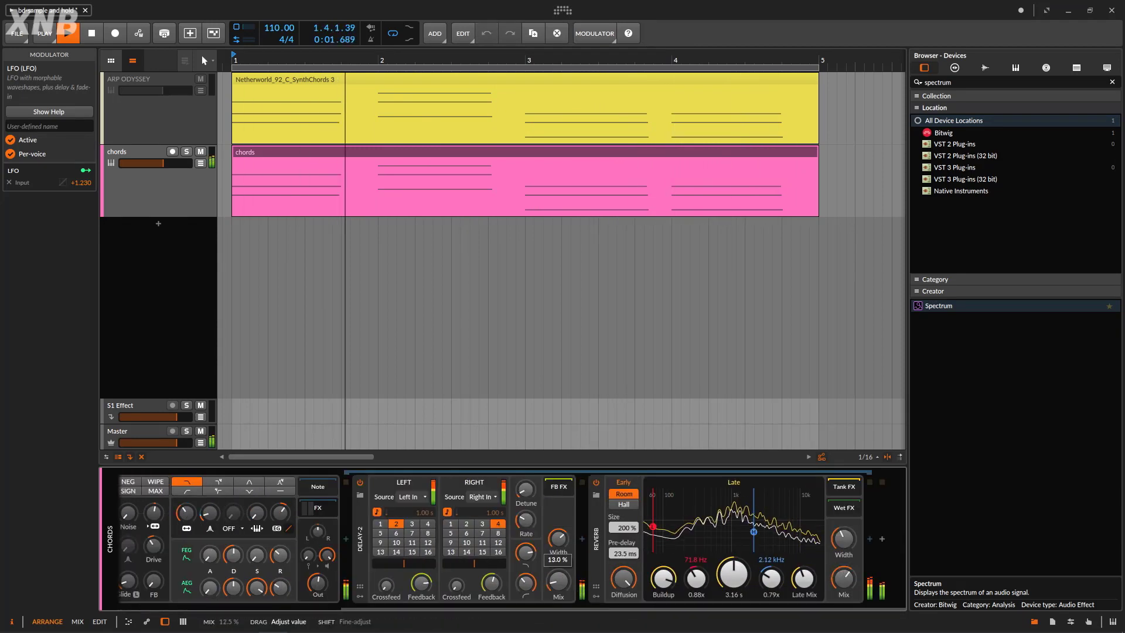
{"action": "mouse_move", "coordinate": [844, 579]}
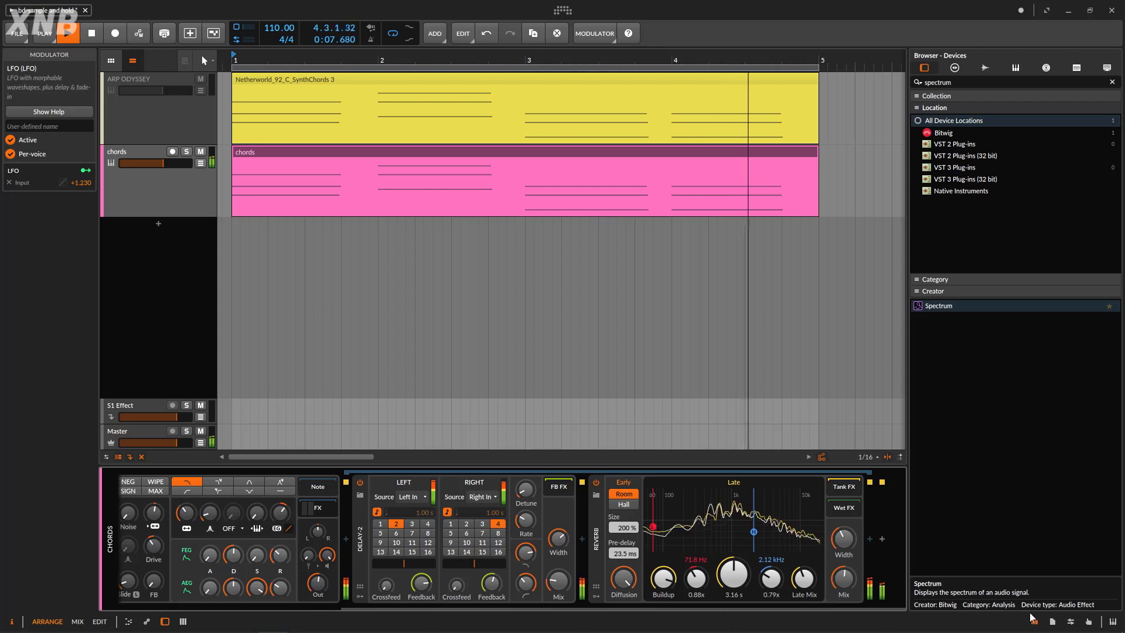
Hide the device browser, stop playback and show the Sample and Hold modulator's settings.
{"action": "key", "text": "b"}
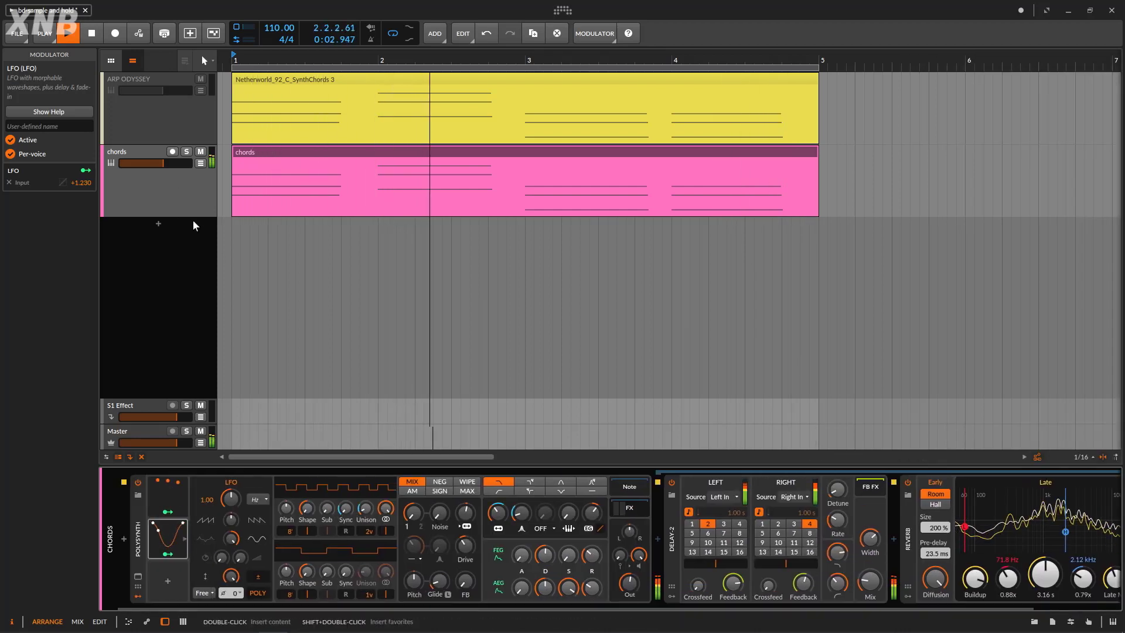
{"action": "key", "text": "space"}
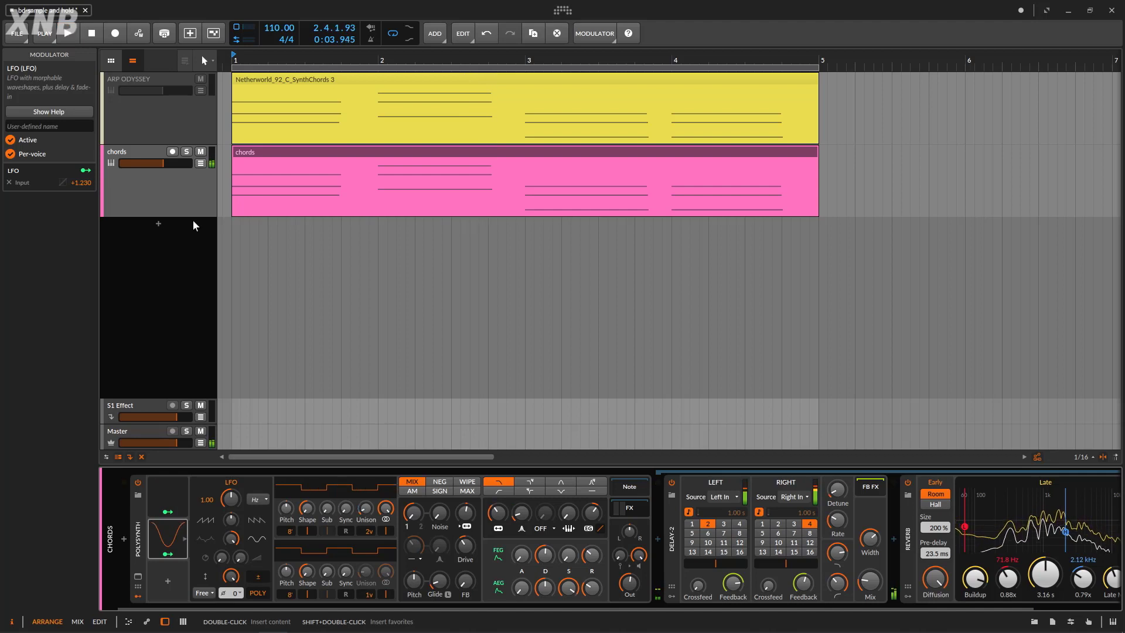
{"action": "left_click", "coordinate": [183, 498]}
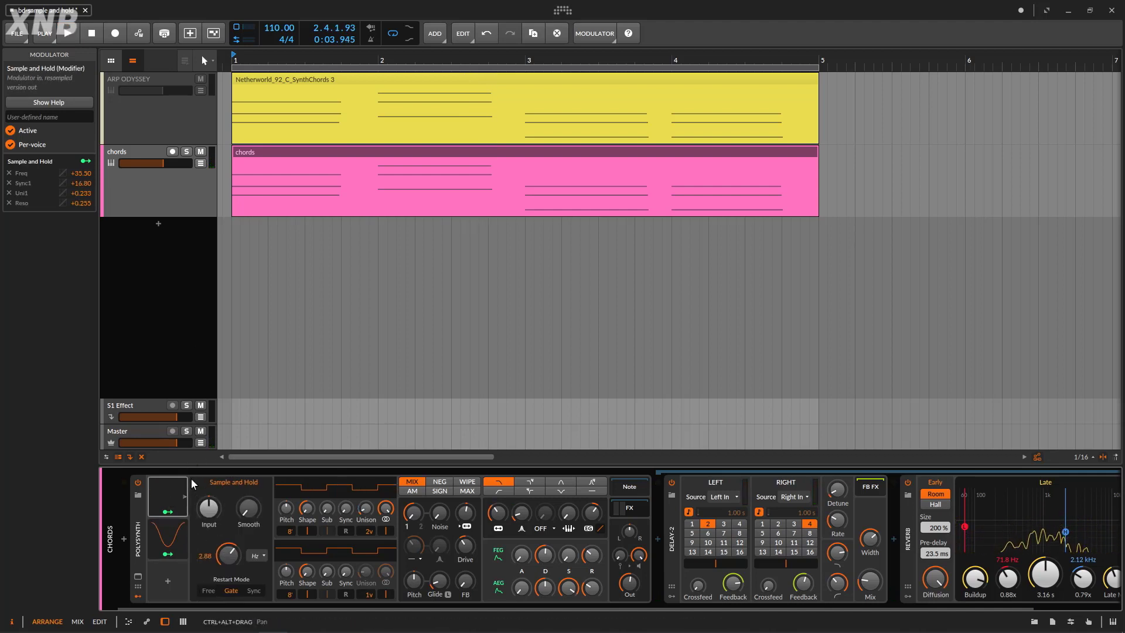